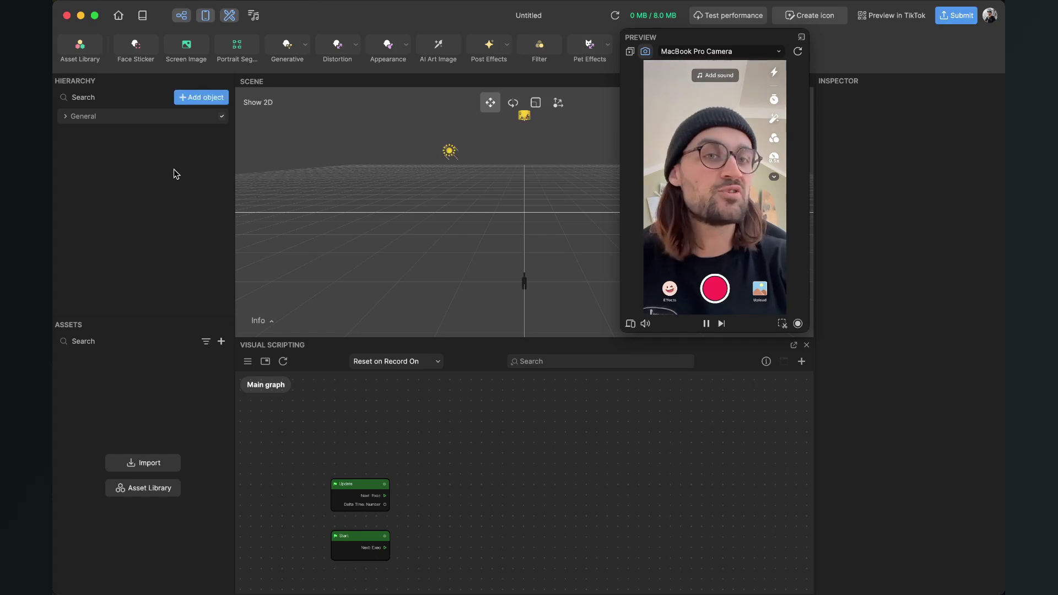
Add a 3D sphere to the scene and scale it uniformly to 0.5
click(199, 99)
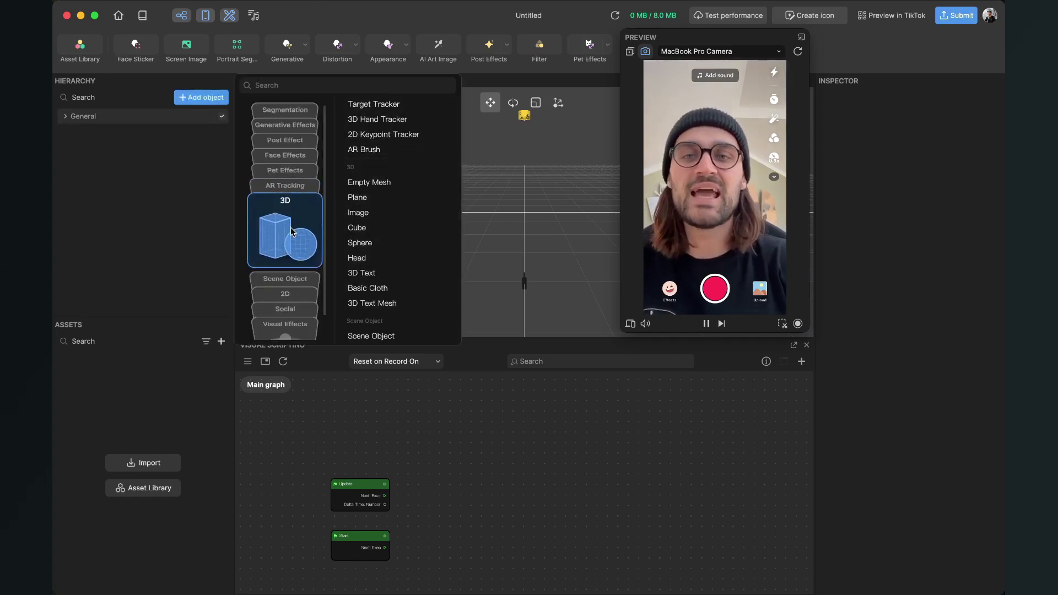
click(356, 243)
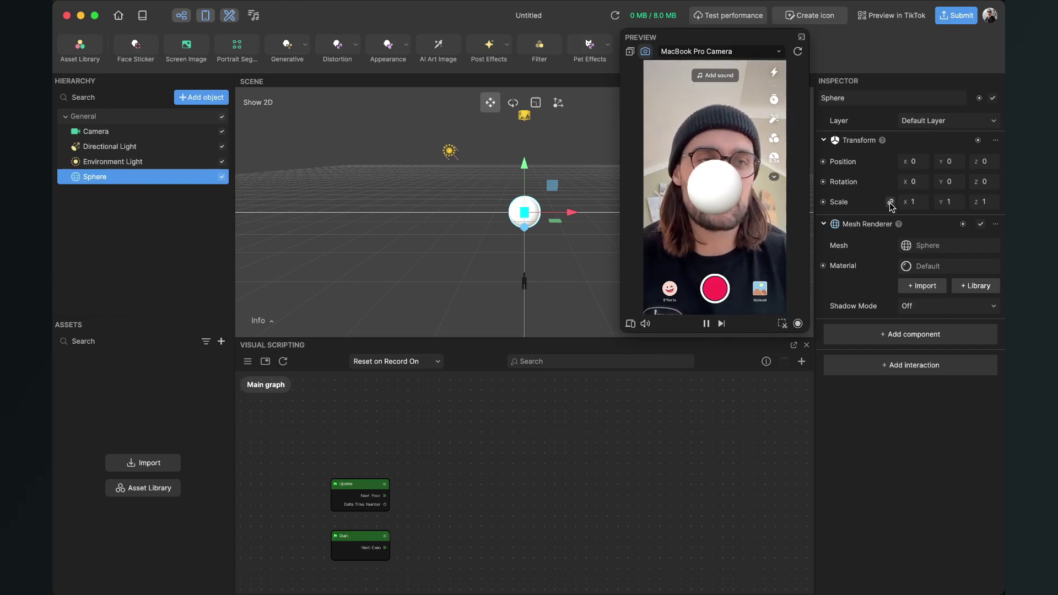
click(923, 204)
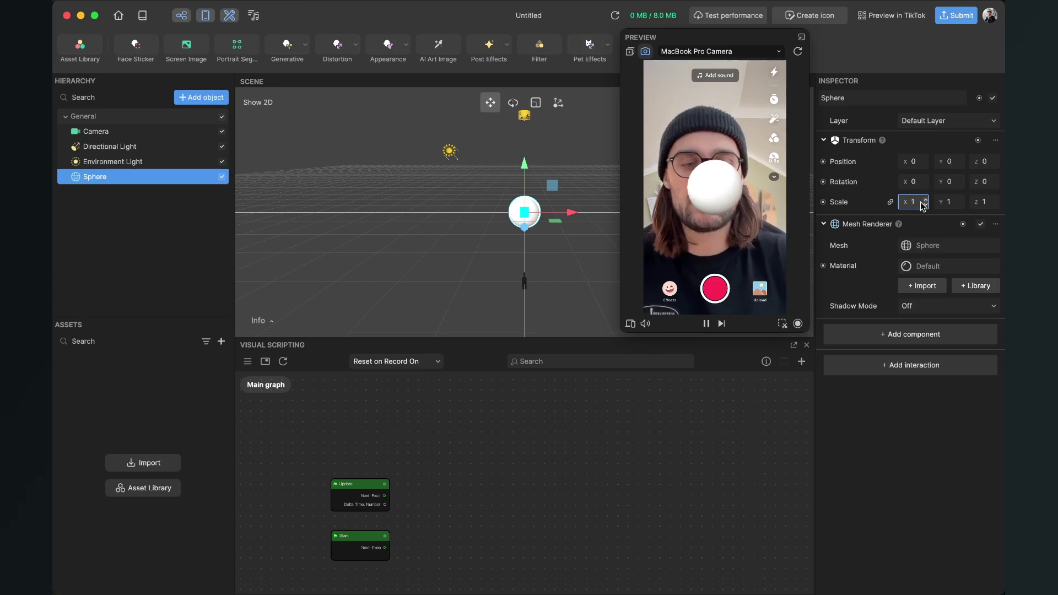
text(0.)
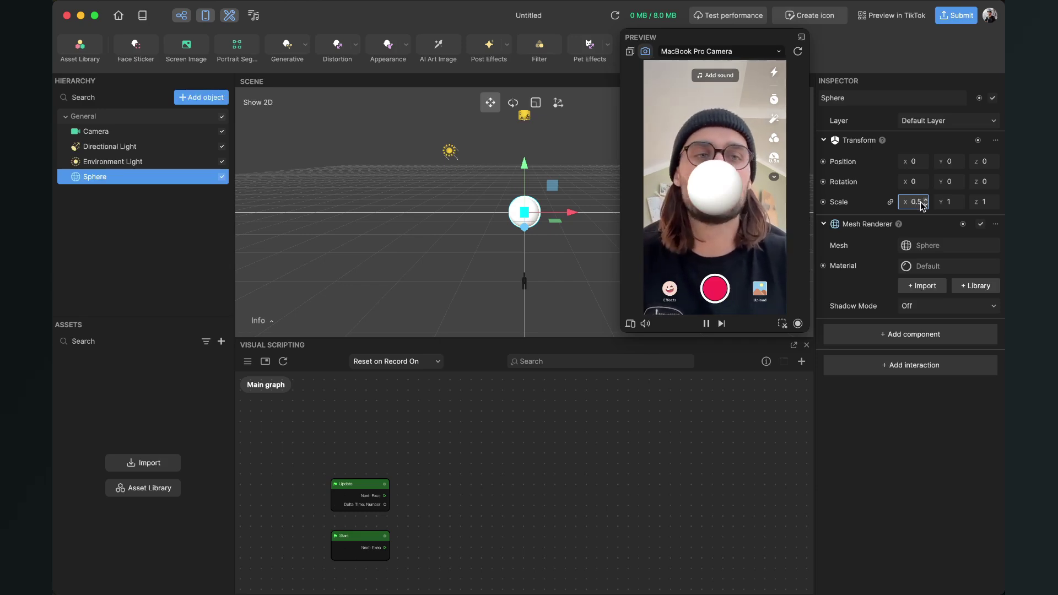
text(5)
key(Return)
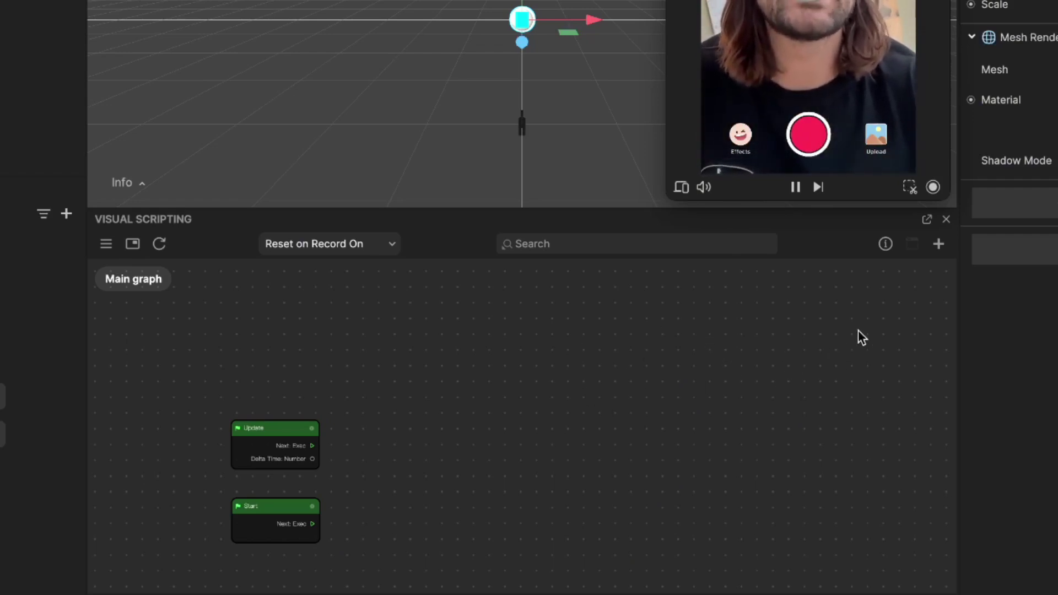
Add an Audio from Microphone node to the visual scripting graph and place it in free space above the Update node
click(938, 244)
text(au)
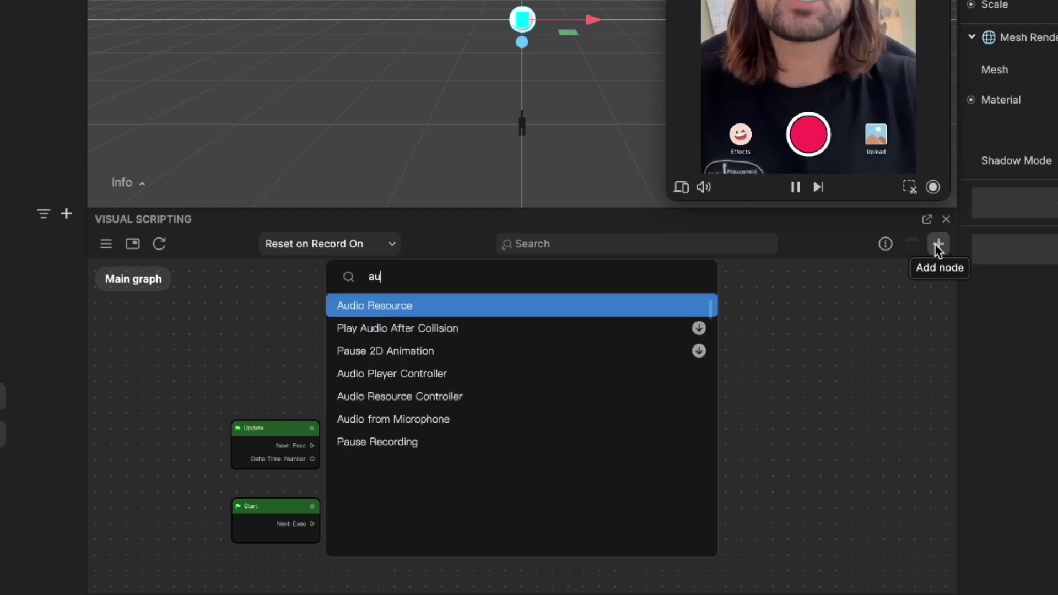
text(dio from)
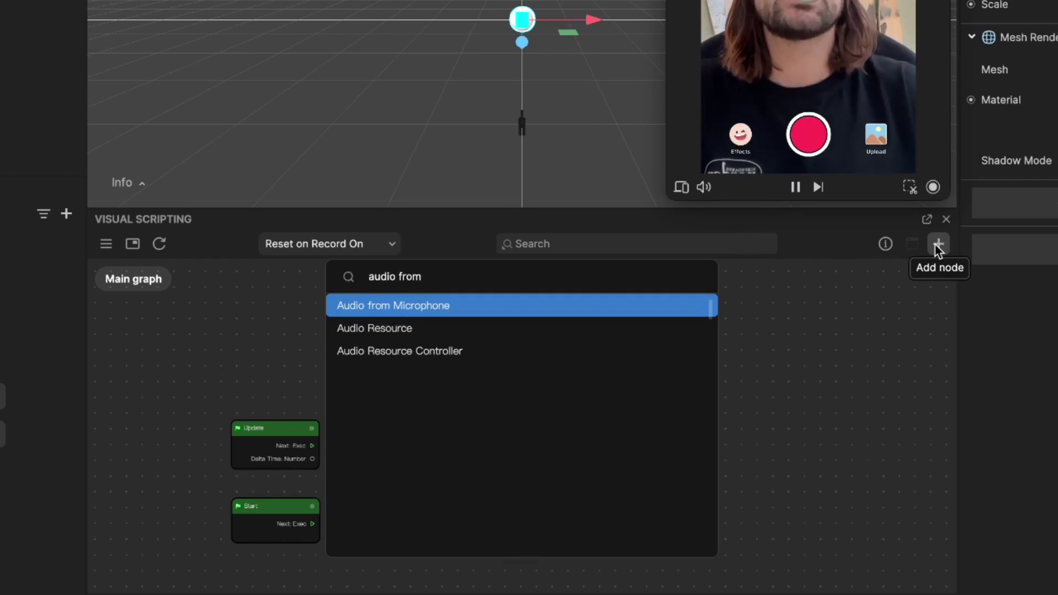
key(Return)
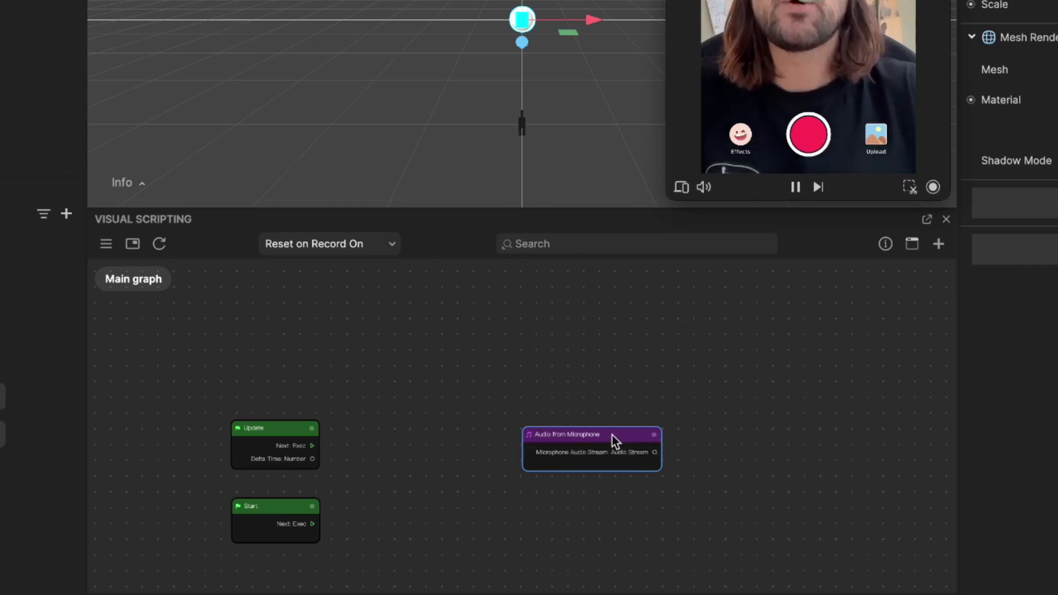
drag(609, 431, 515, 353)
scroll(511, 353, up, 5)
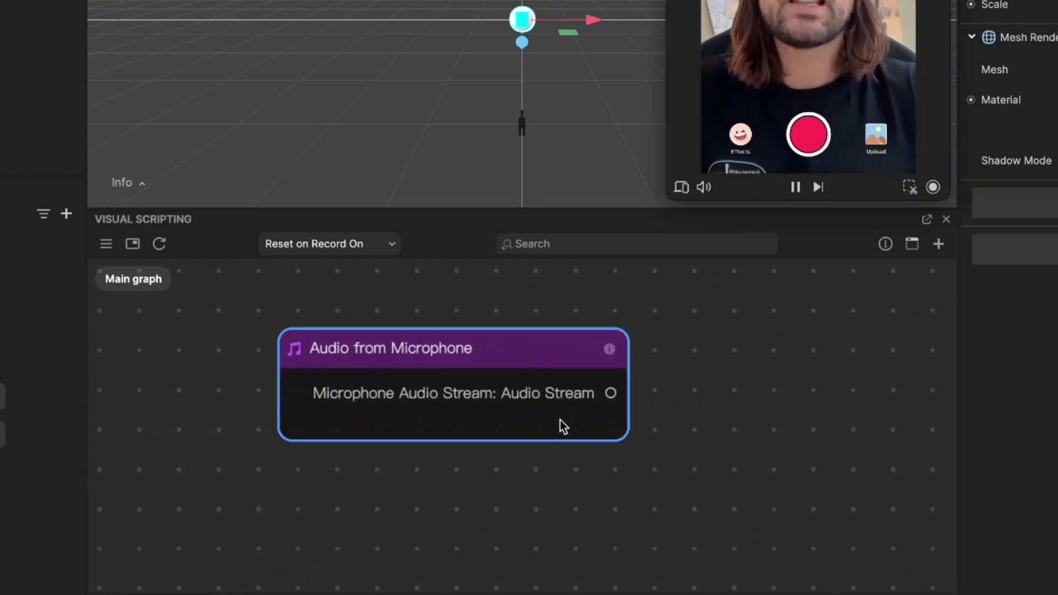
scroll(560, 425, down, 2)
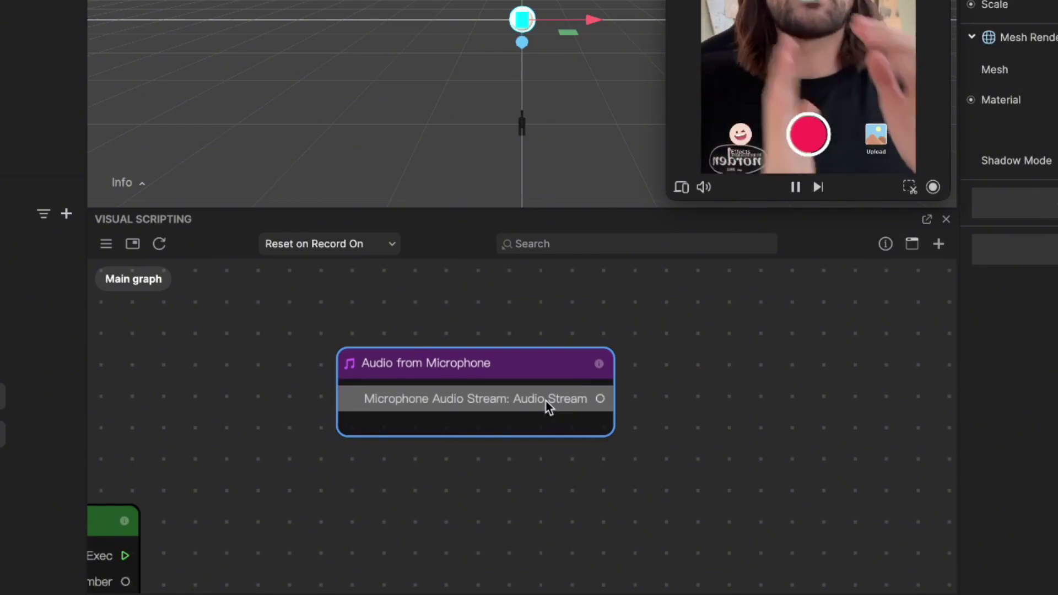
drag(545, 367, 485, 361)
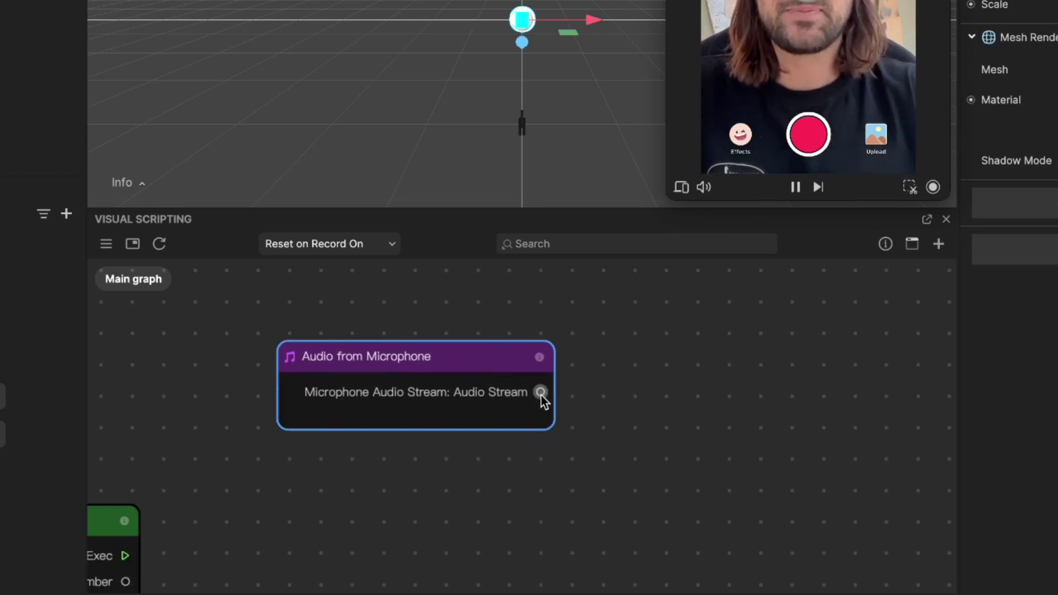
Add a Pitch Detection node fed by the Microphone Audio Stream output and arrange the two nodes side by side
drag(540, 392, 686, 402)
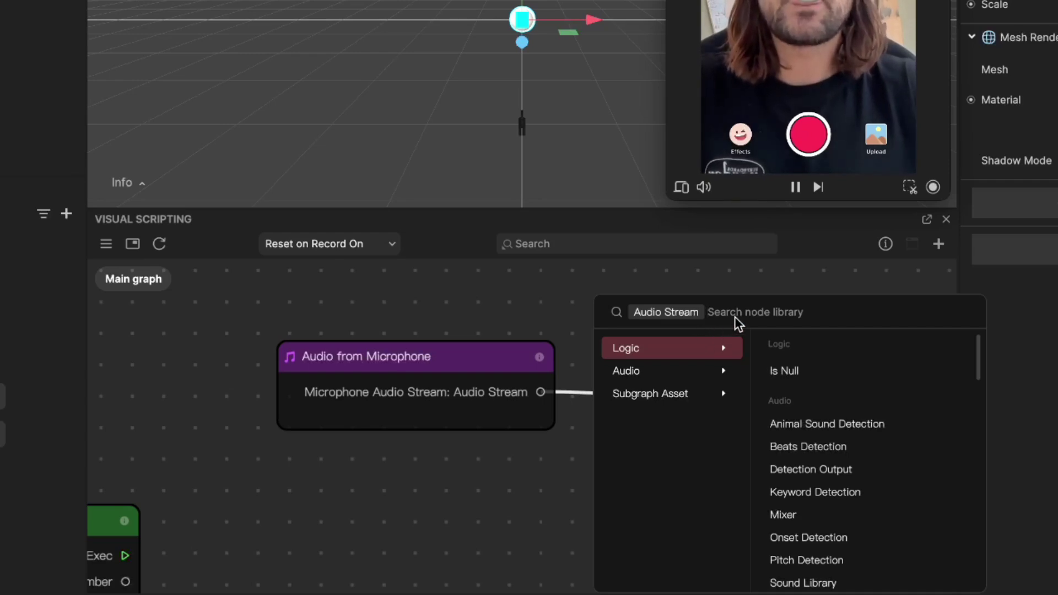
text(pitch)
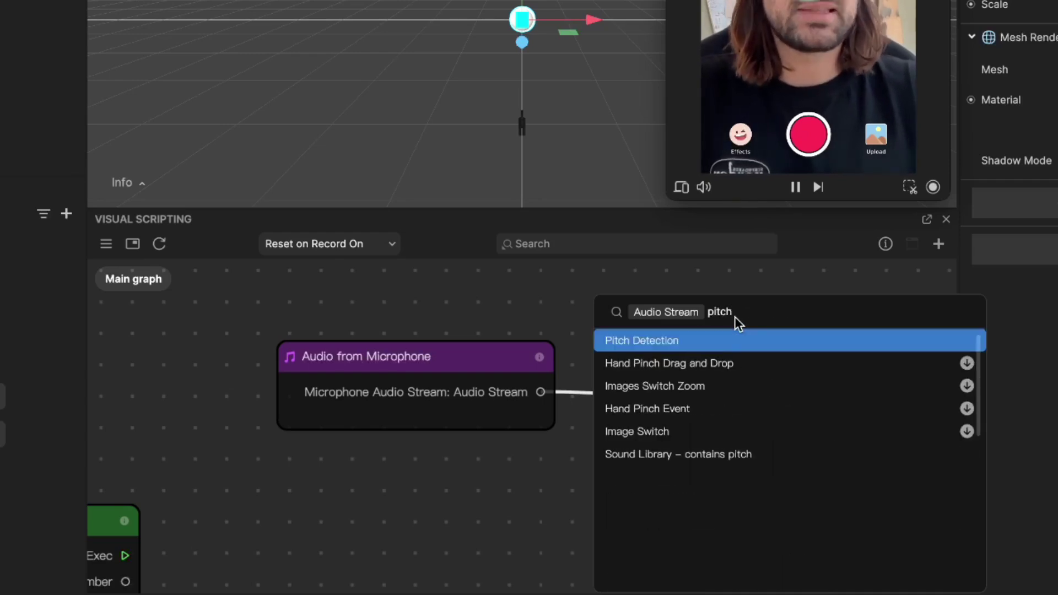
key(Return)
drag(430, 344, 407, 373)
drag(813, 418, 708, 348)
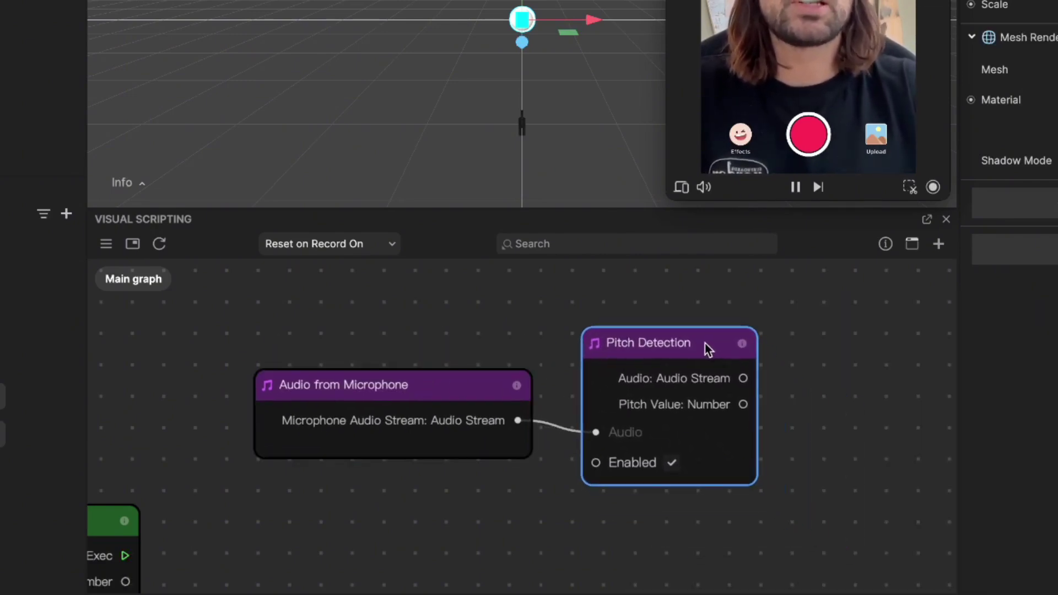
scroll(775, 388, down, 2)
scroll(650, 394, right, 3)
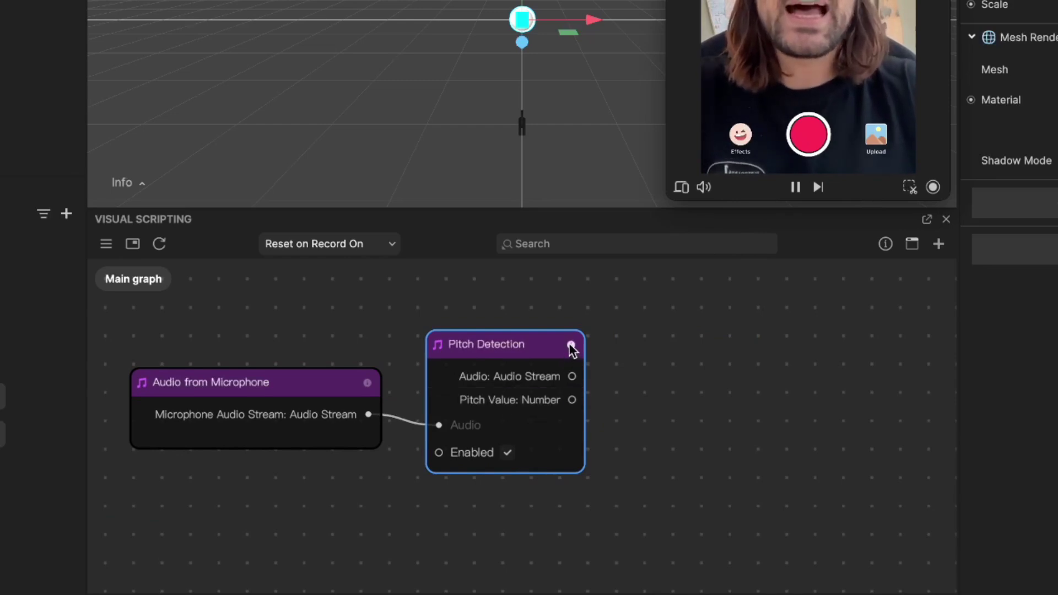
Open the Pitch Detection node's information and read the description of its inputs and outputs
scroll(571, 351, up, 5)
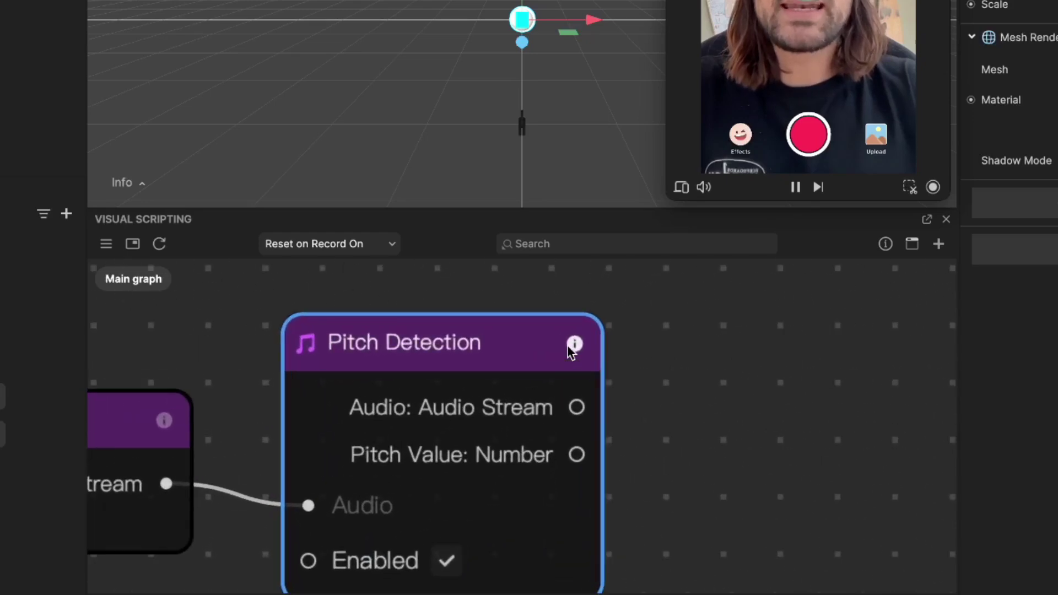
click(575, 345)
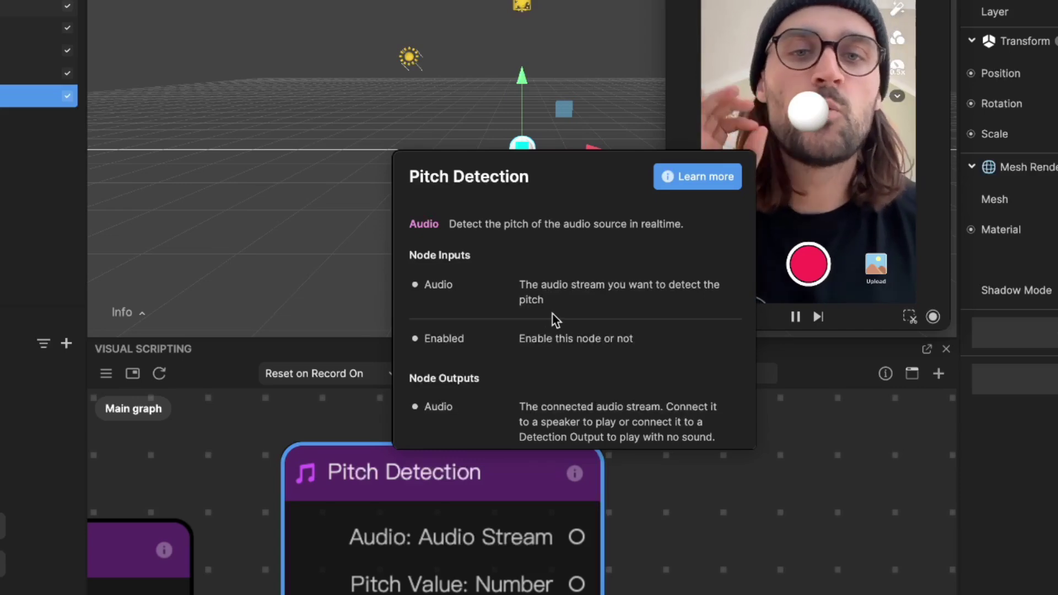
scroll(553, 320, down, 1)
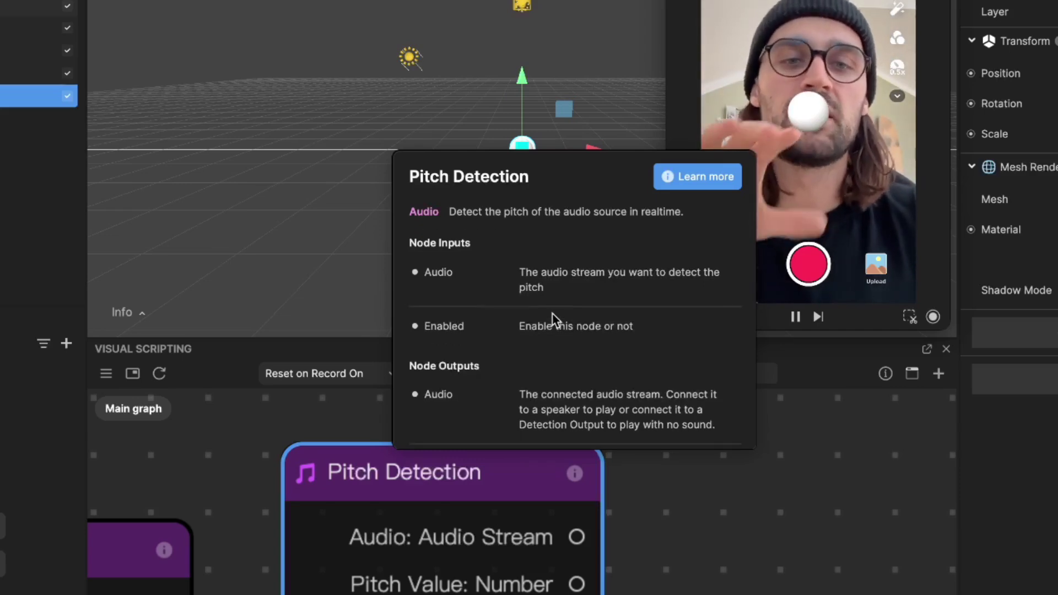
scroll(553, 319, down, 5)
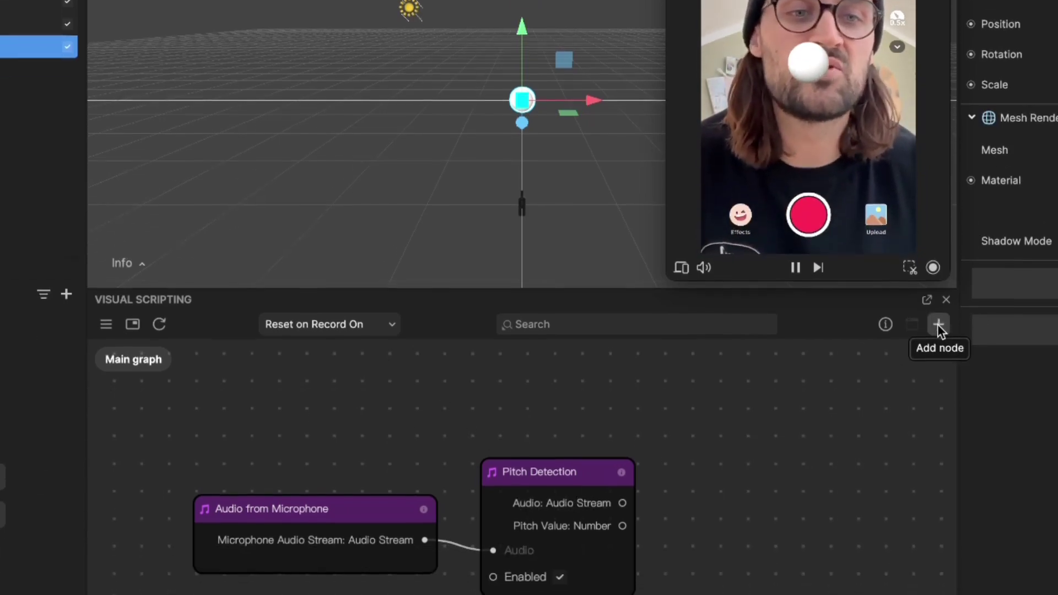
Add a Speaker node to the graph and place it above and to the right of the Pitch Detection node
click(939, 374)
text(spe)
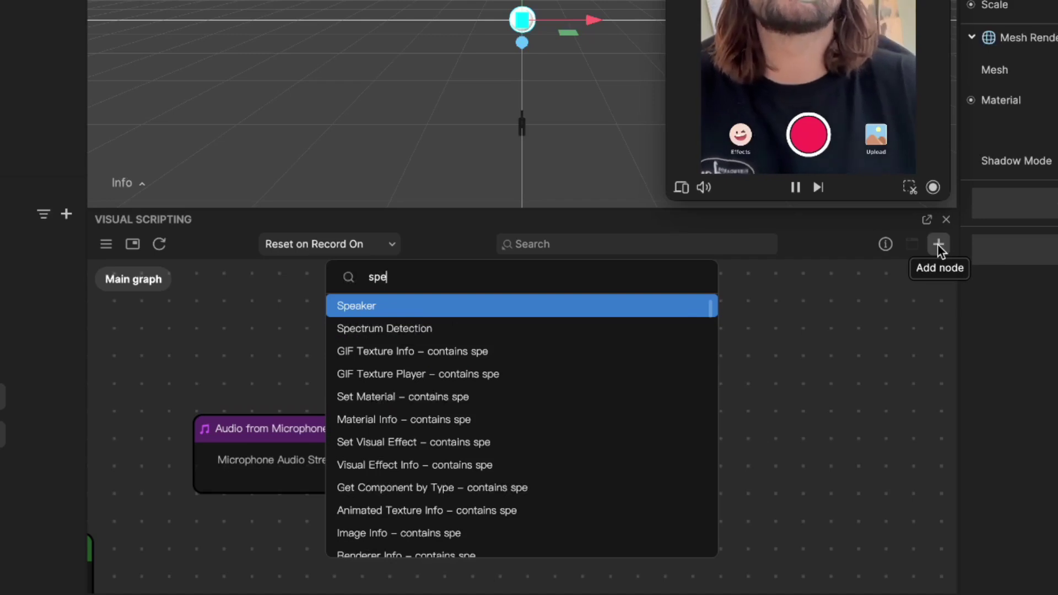
key(Return)
drag(591, 442, 772, 303)
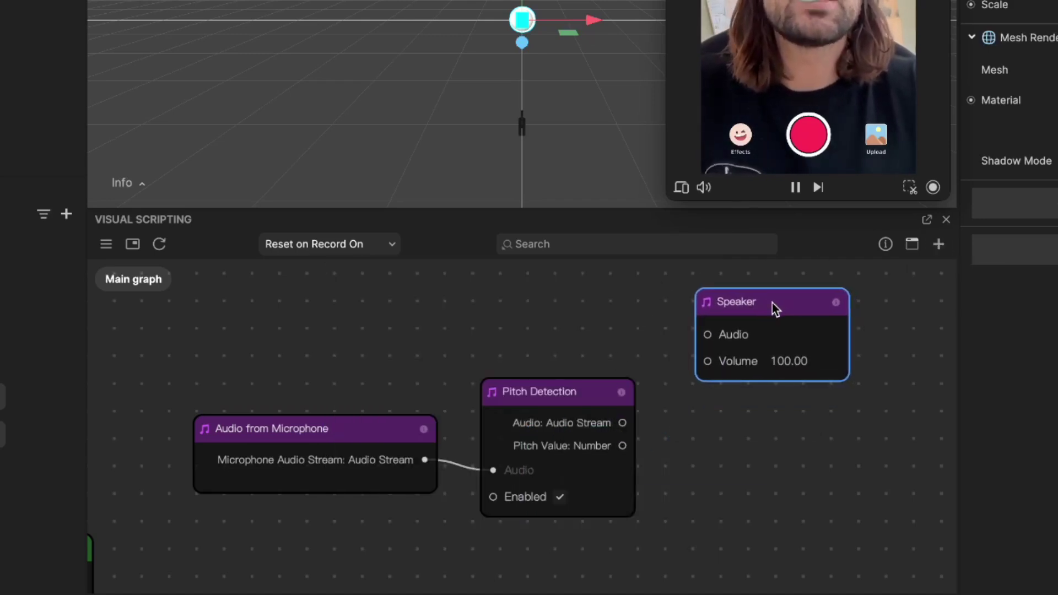
Set the Speaker node's volume to 0 and connect Pitch Detection's Audio output to its Audio input
click(785, 362)
key(ctrl+a)
text(0)
key(Return)
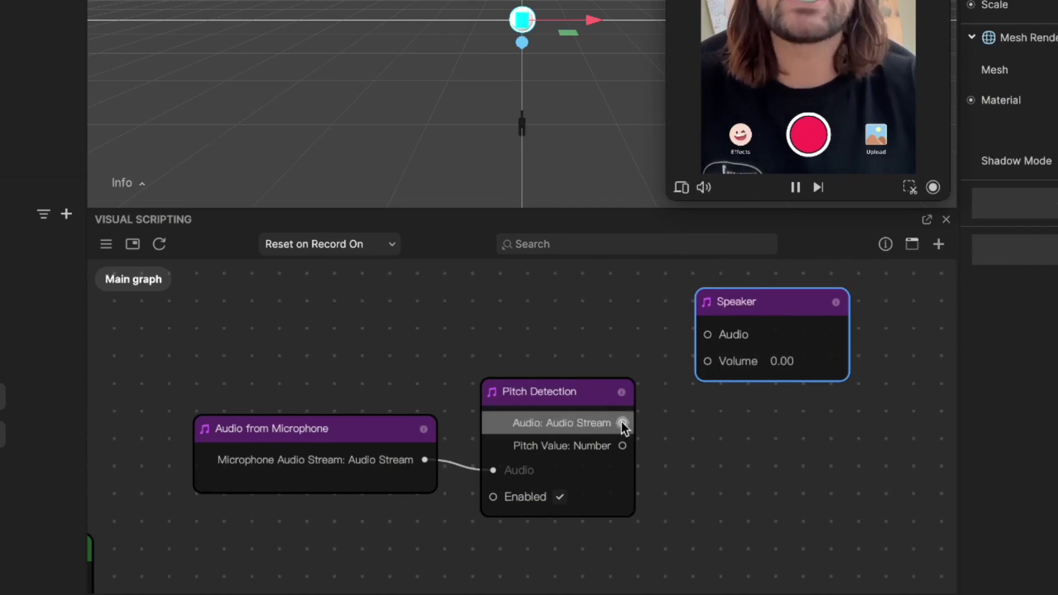
drag(627, 424, 706, 336)
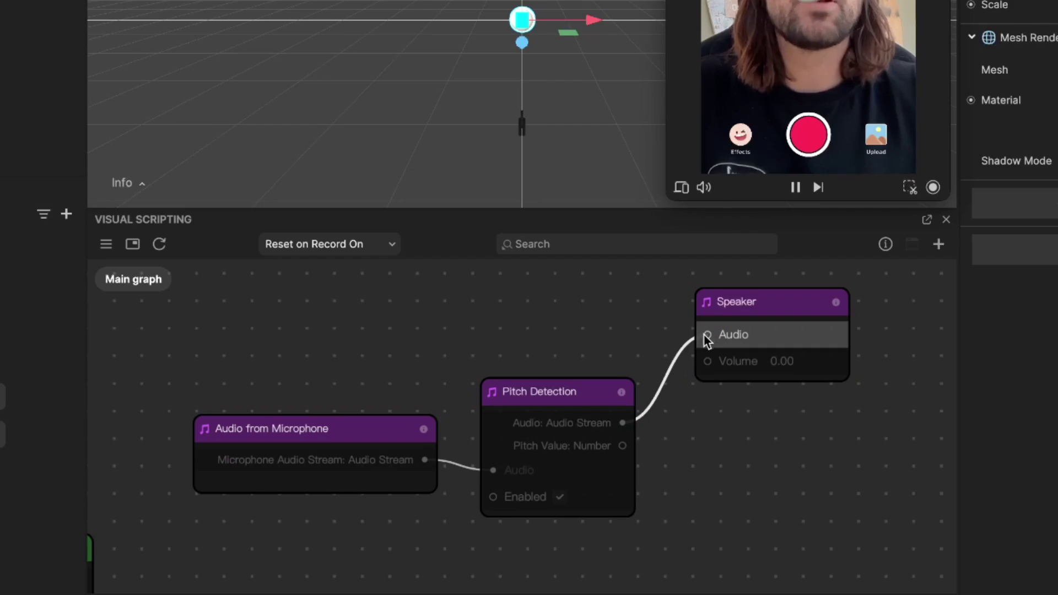
drag(778, 310, 790, 291)
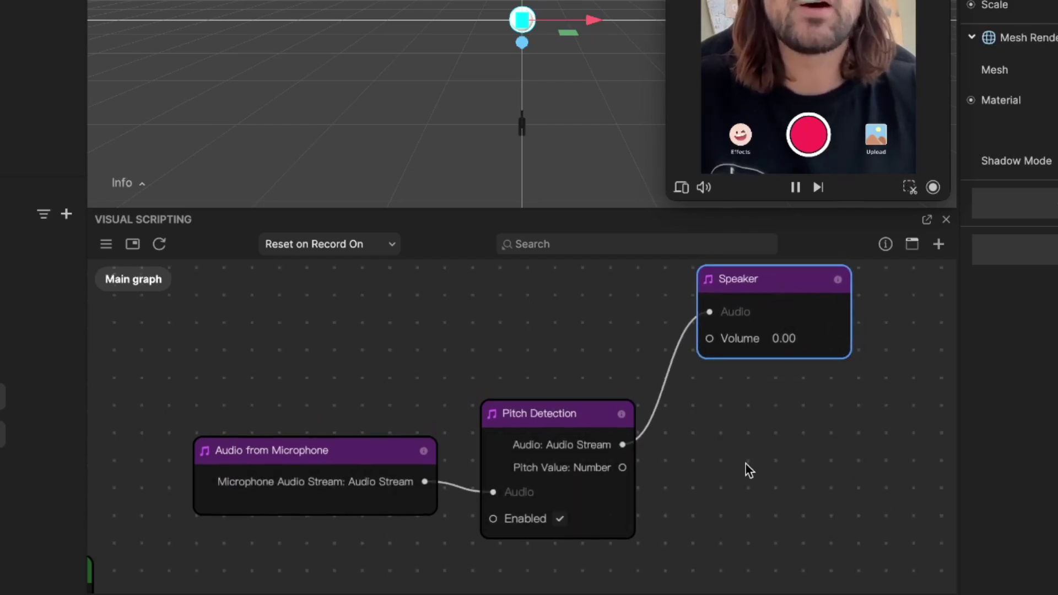
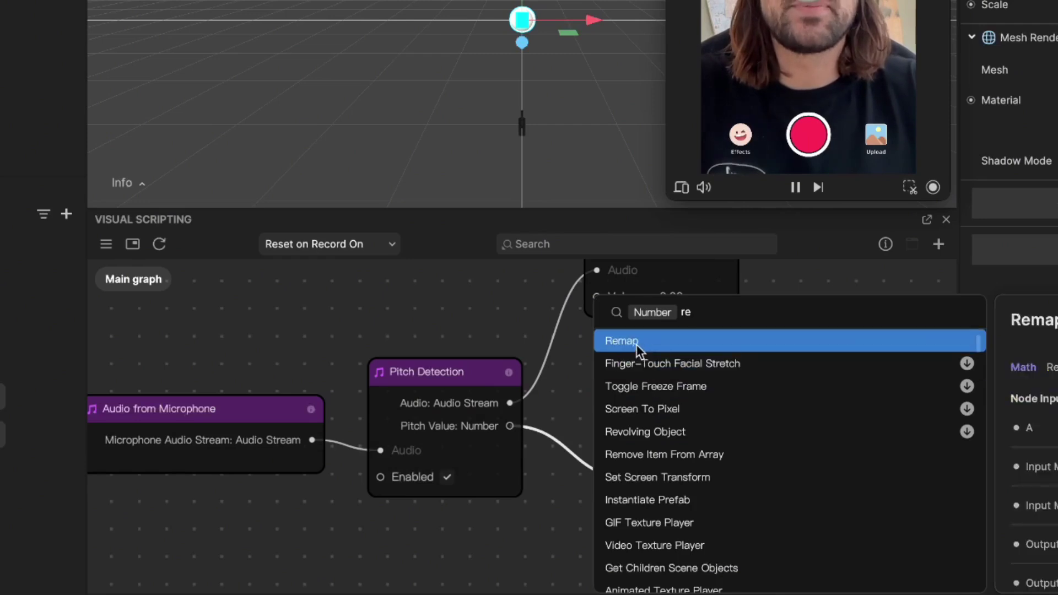
Add a Remap node fed by the Pitch Value output, with Input Min 45 and Input Max 650
click(638, 343)
drag(702, 373, 676, 329)
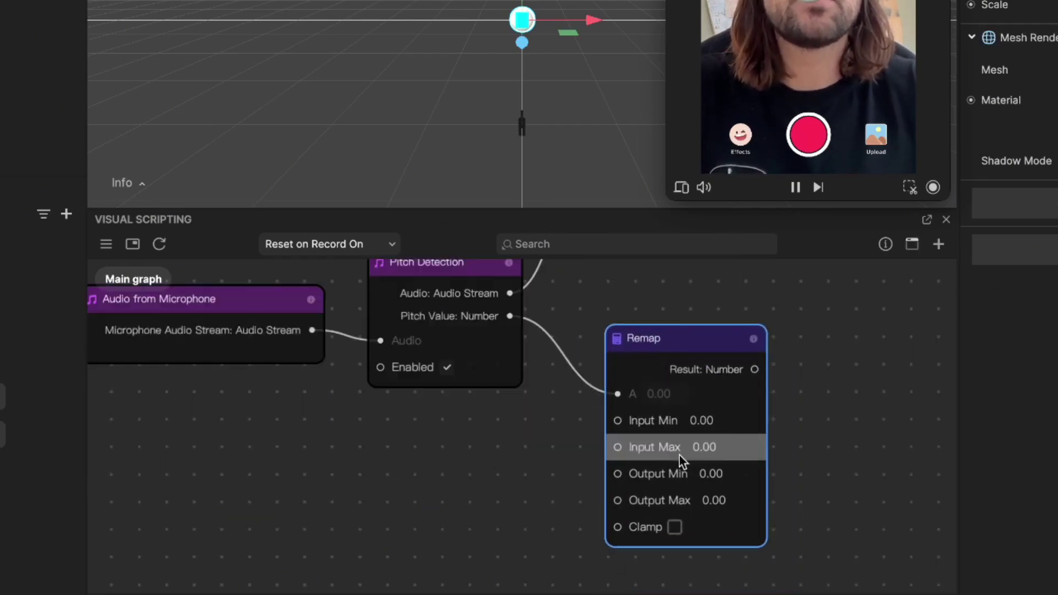
click(697, 427)
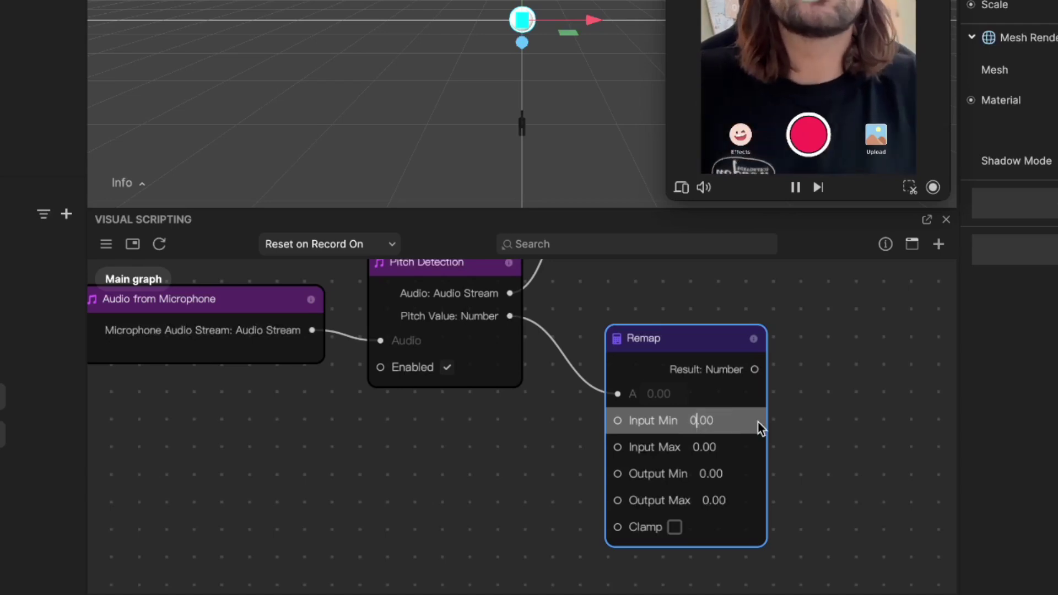
key(BackSpace)
text(45)
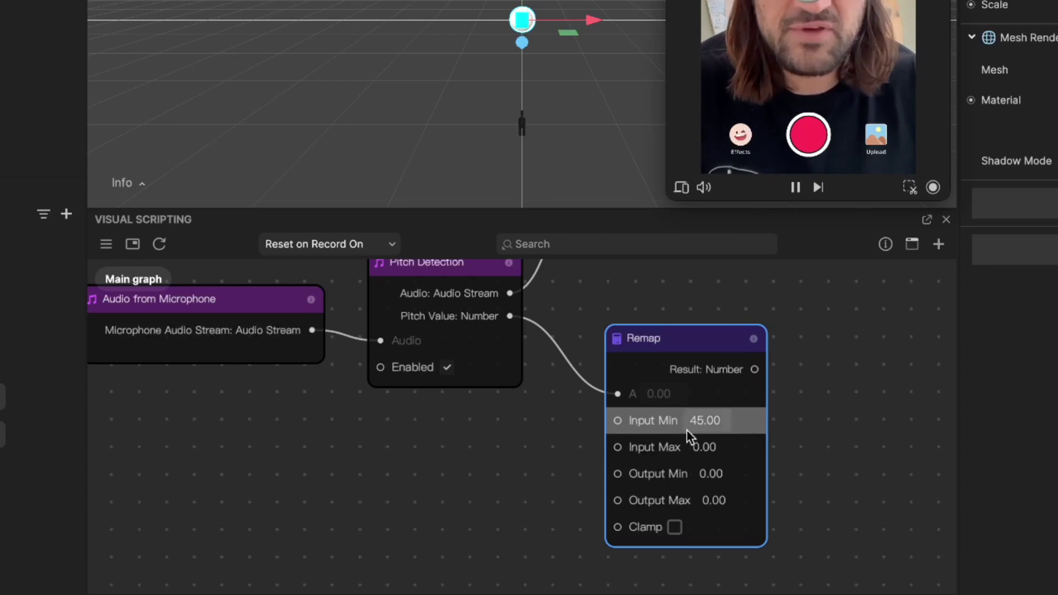
click(698, 449)
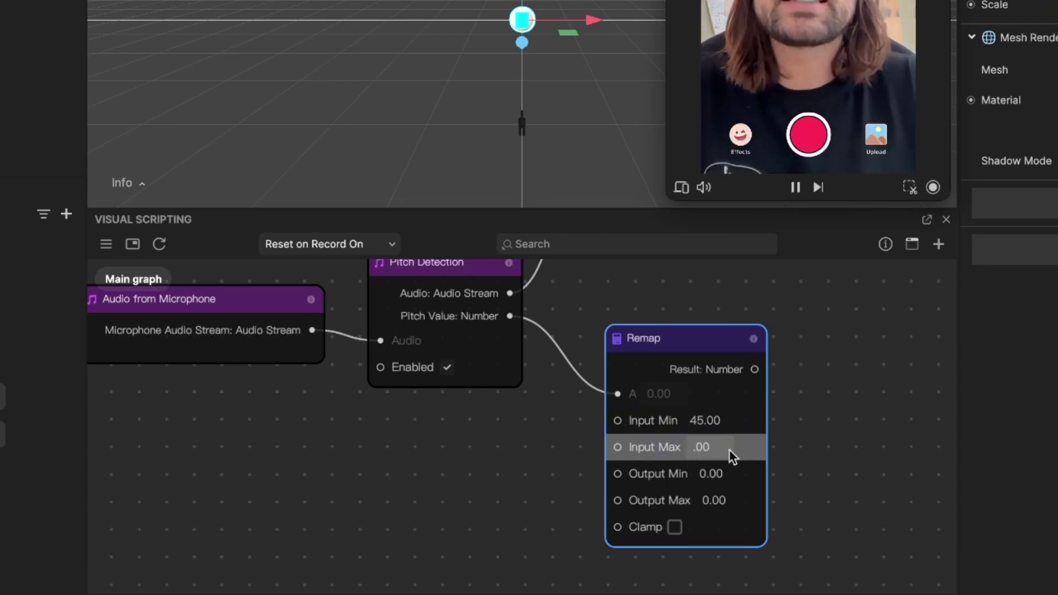
text(650)
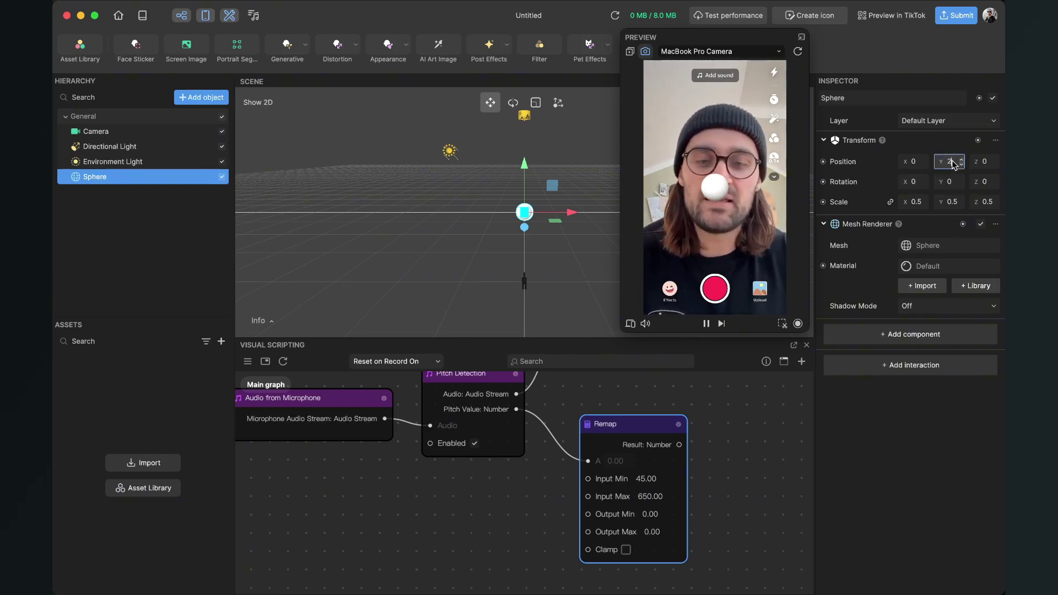
Try the sphere at Y position 25 and at Y position 20
text(5)
key(Return)
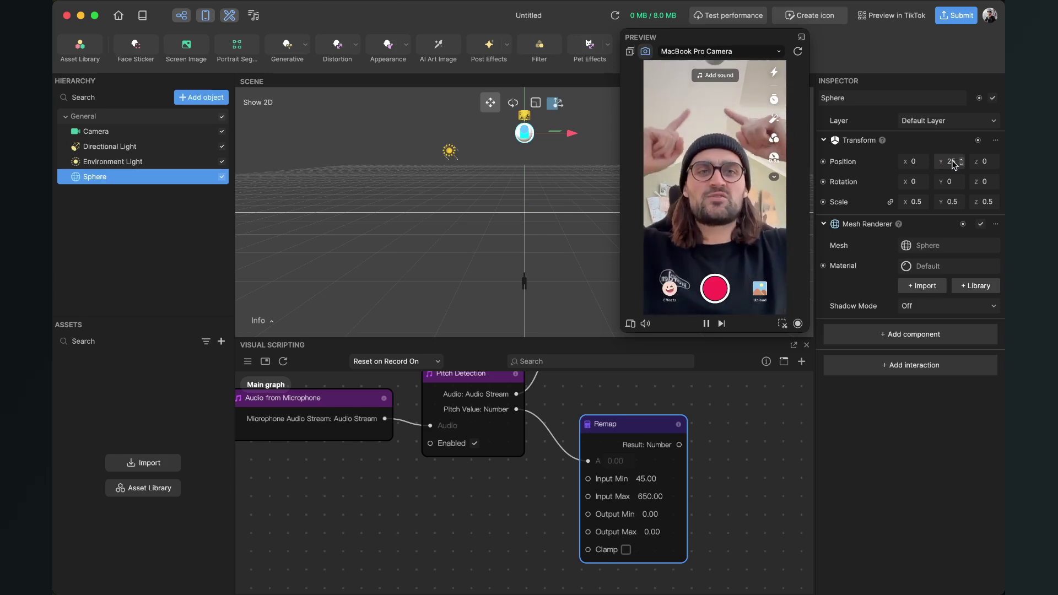
click(951, 161)
key(BackSpace)
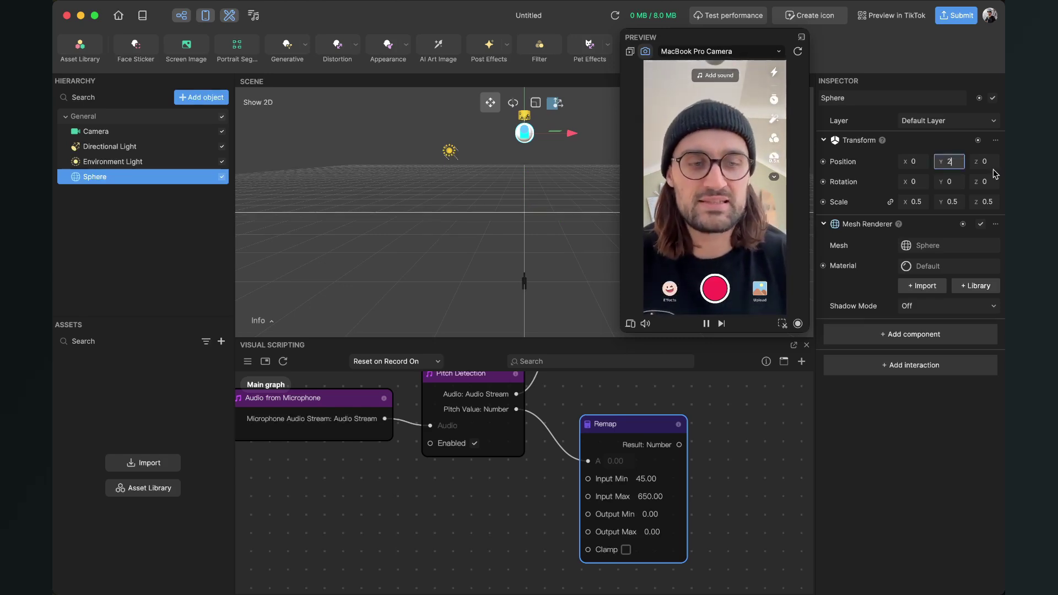
text(0)
key(Return)
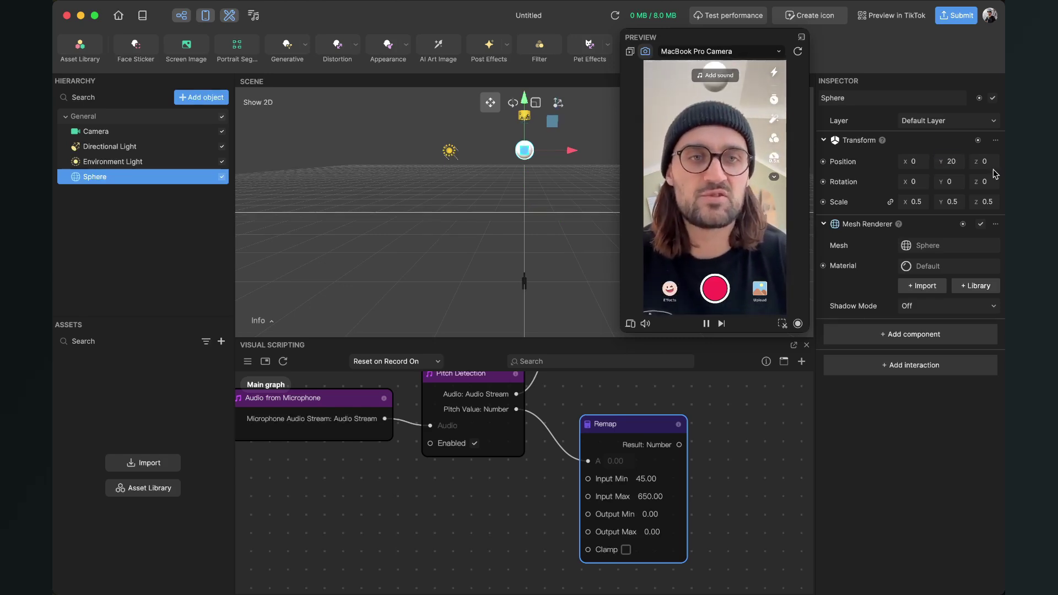
Try the sphere at Y position 15 and at Y position -15
double_click(951, 162)
text(15)
key(Return)
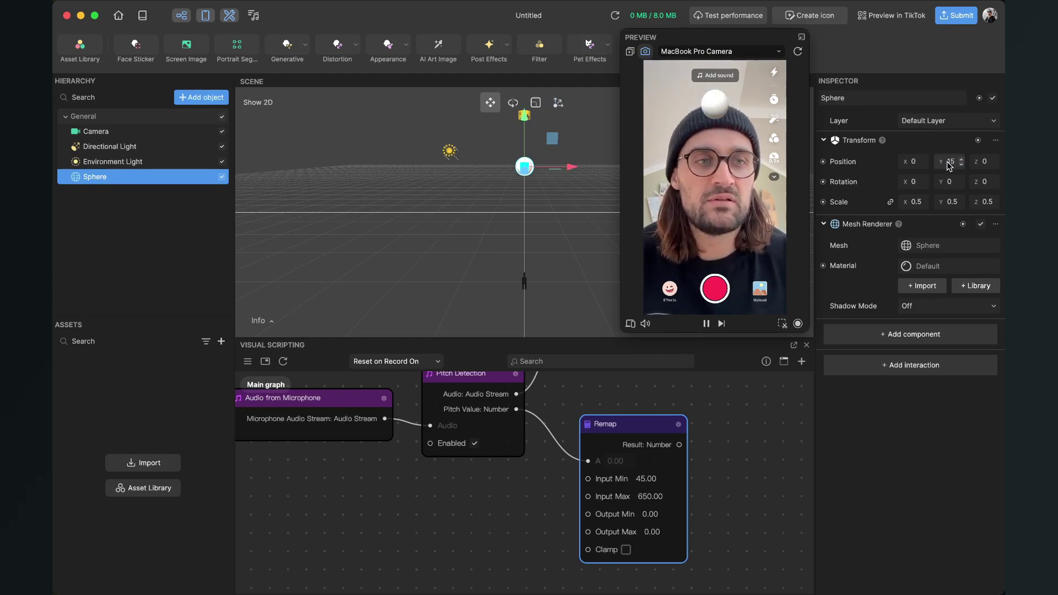
click(952, 163)
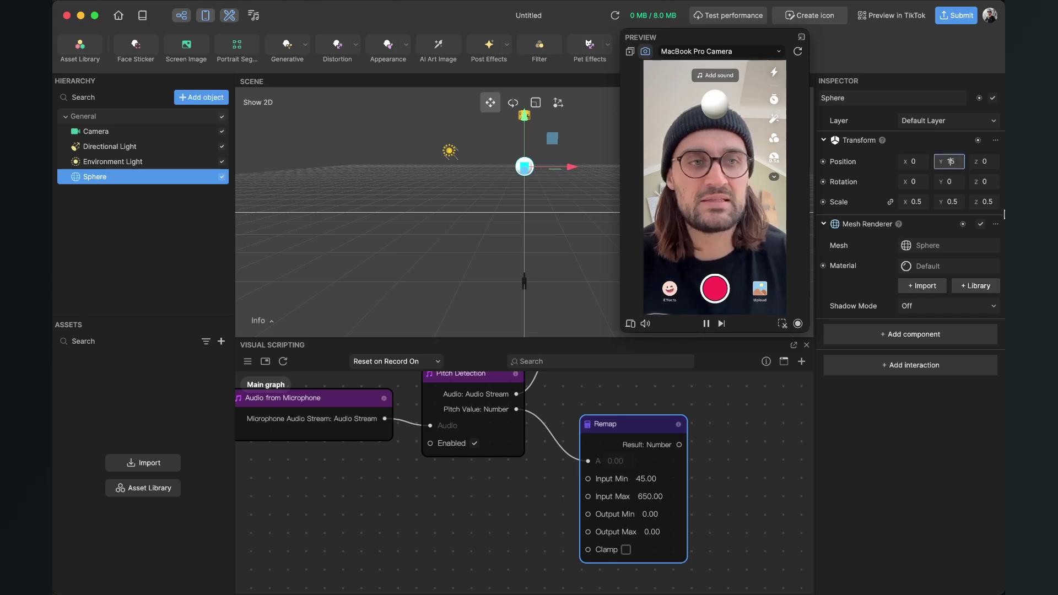
key(Return)
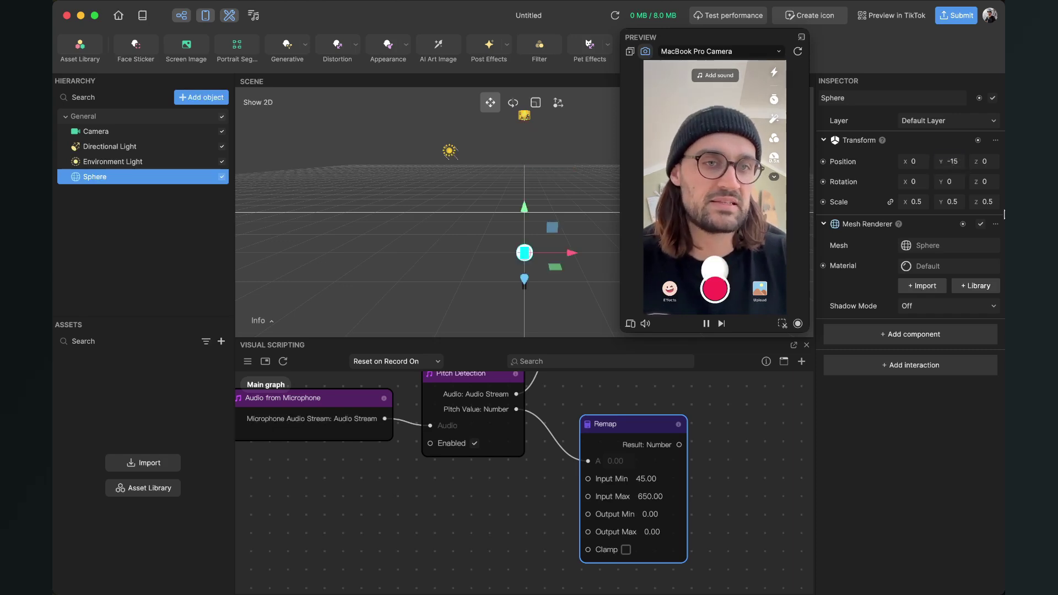
Move the sphere to Y position -12 and set the Remap node's Output Min to -12 and Output Max to 15
click(954, 164)
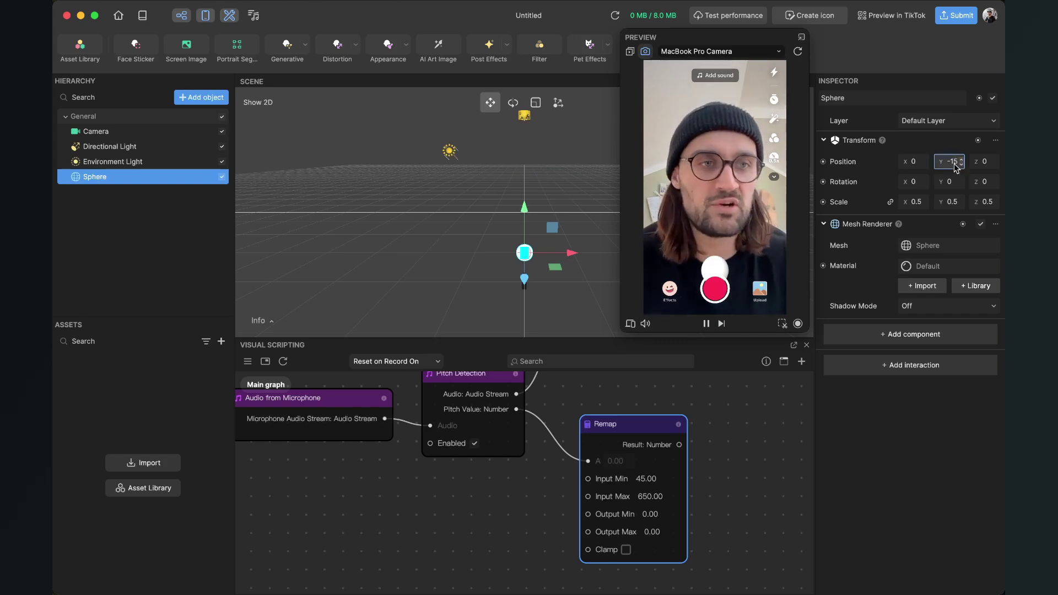
scroll(955, 166, up, 3)
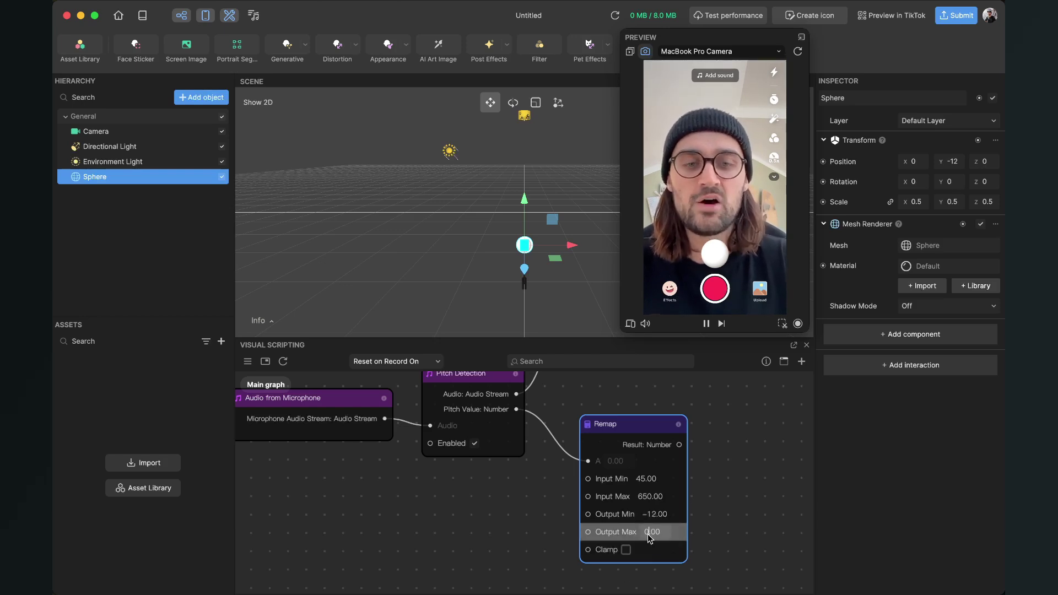
text(15)
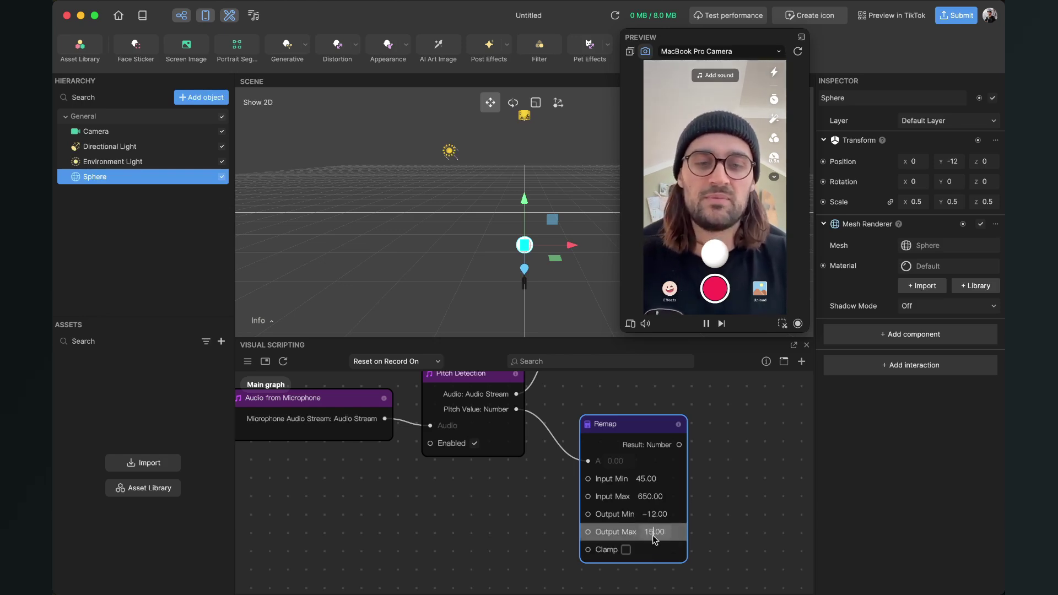
key(Return)
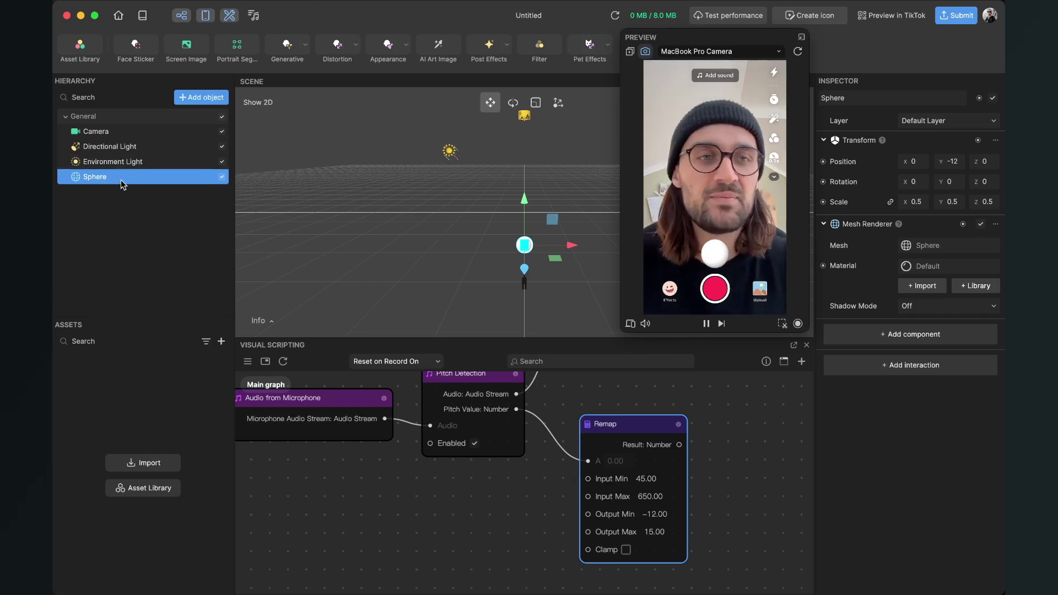
Add a Set Position node for the sphere and place it to the right of the Remap node, leaving a gap between them
click(823, 162)
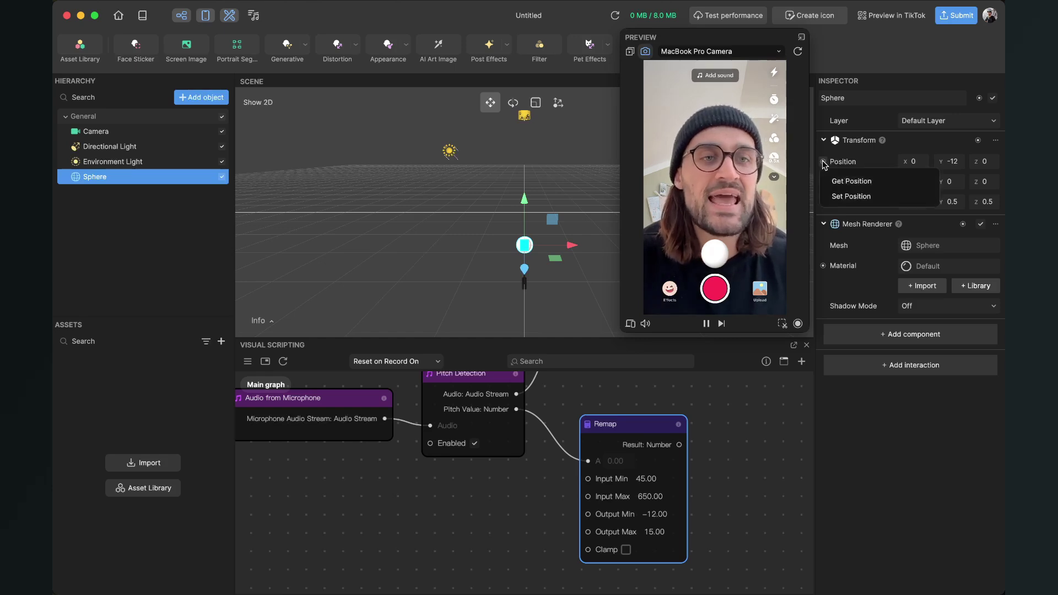
click(858, 198)
scroll(674, 494, down, 2)
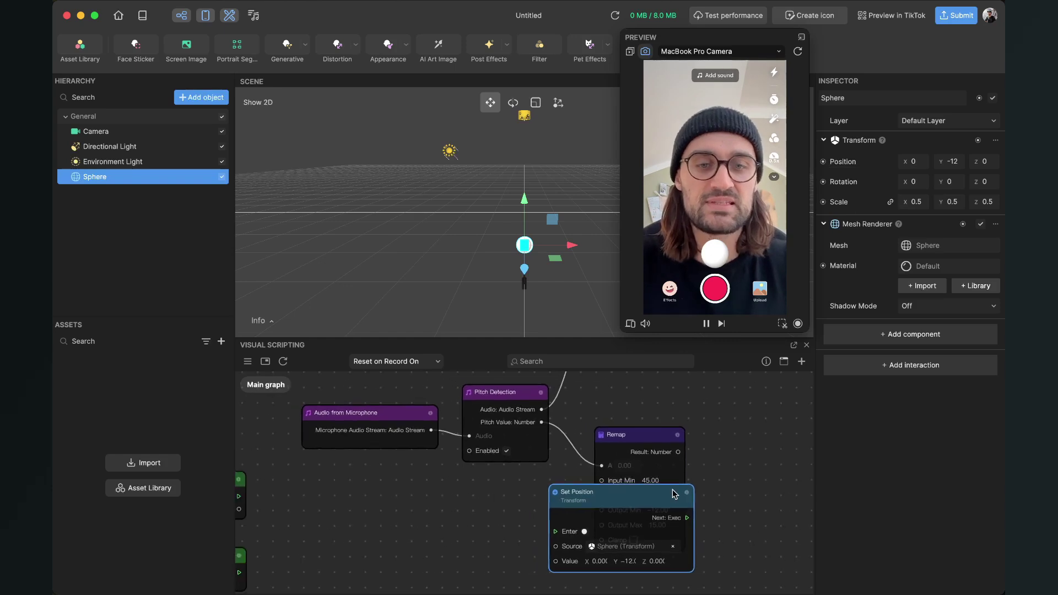
drag(652, 505, 819, 446)
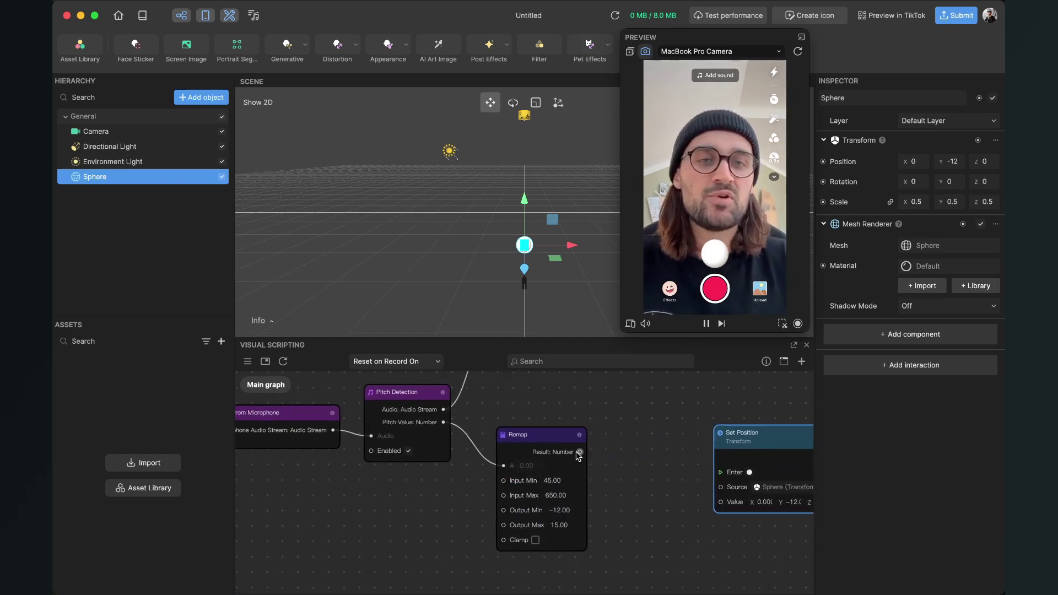
drag(779, 433, 756, 412)
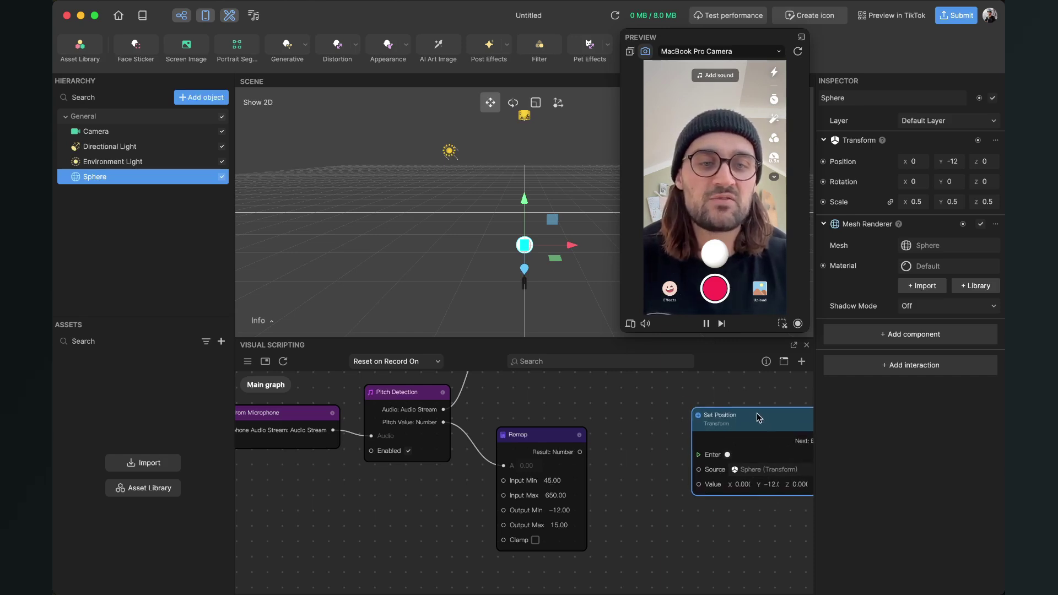
drag(745, 557, 638, 555)
drag(634, 428, 682, 423)
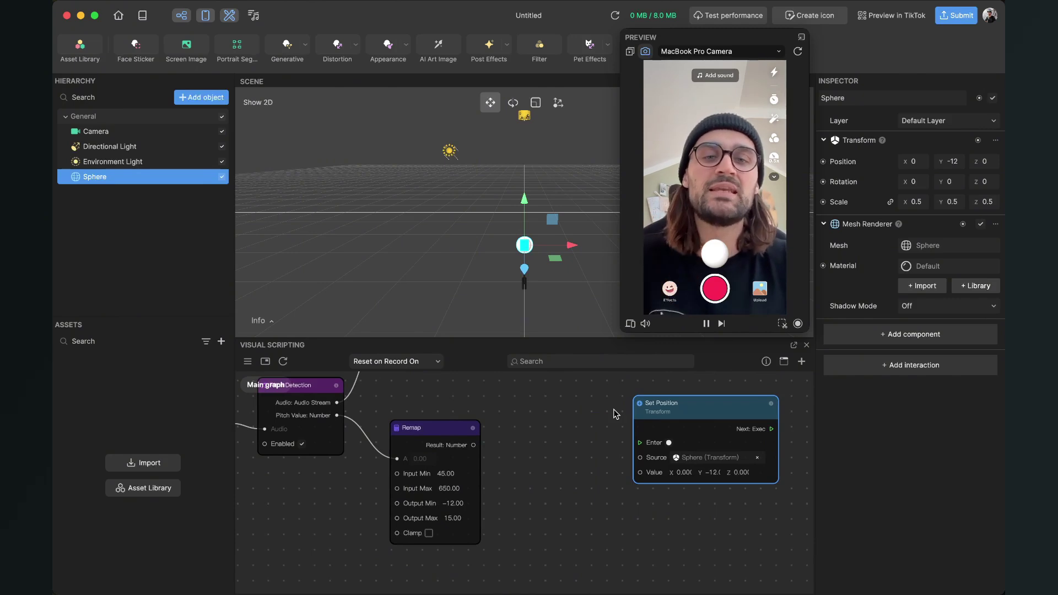
Add a Combine node between the Remap and Set Position nodes and switch its type to Vec3
click(802, 362)
text(com)
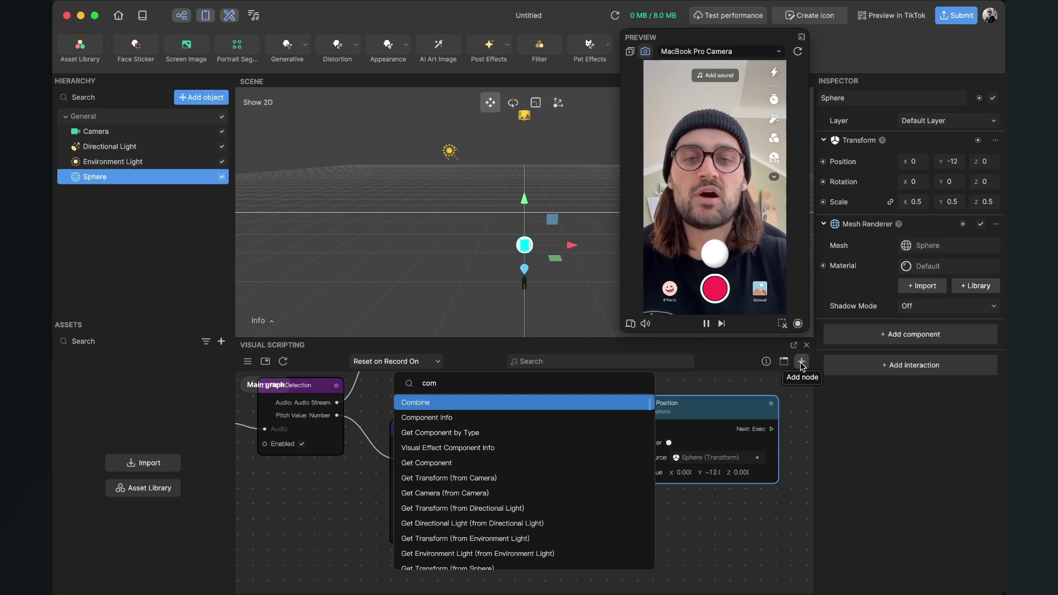
key(Return)
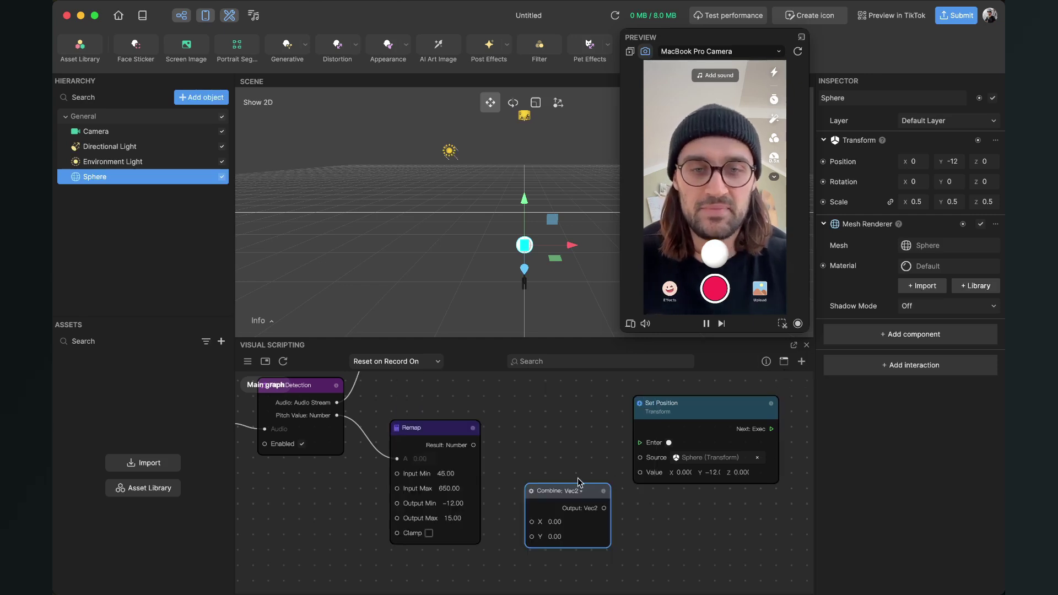
drag(584, 490, 587, 452)
scroll(587, 452, up, 3)
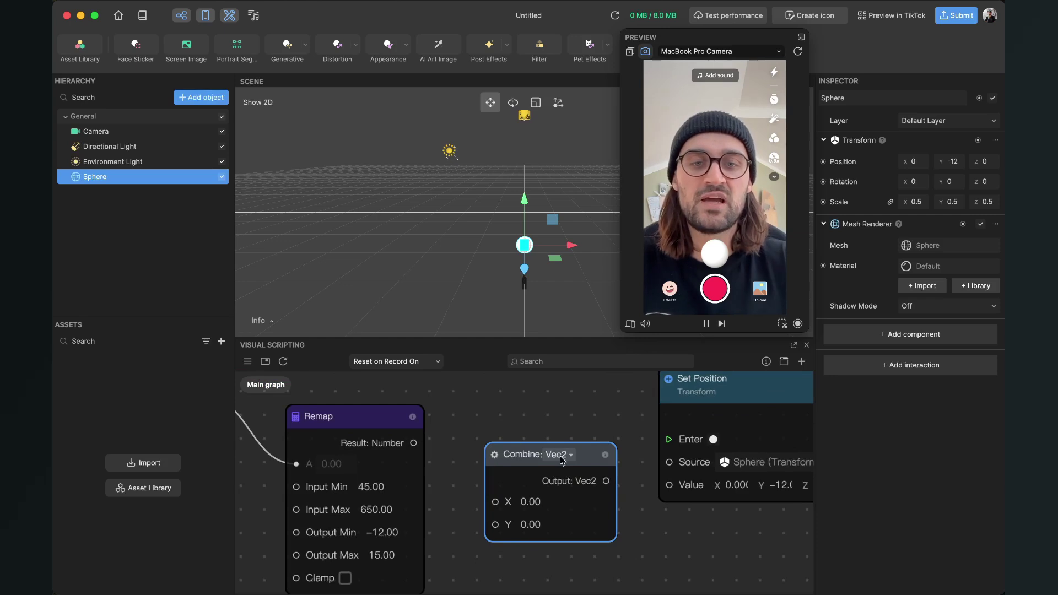
click(562, 457)
click(598, 483)
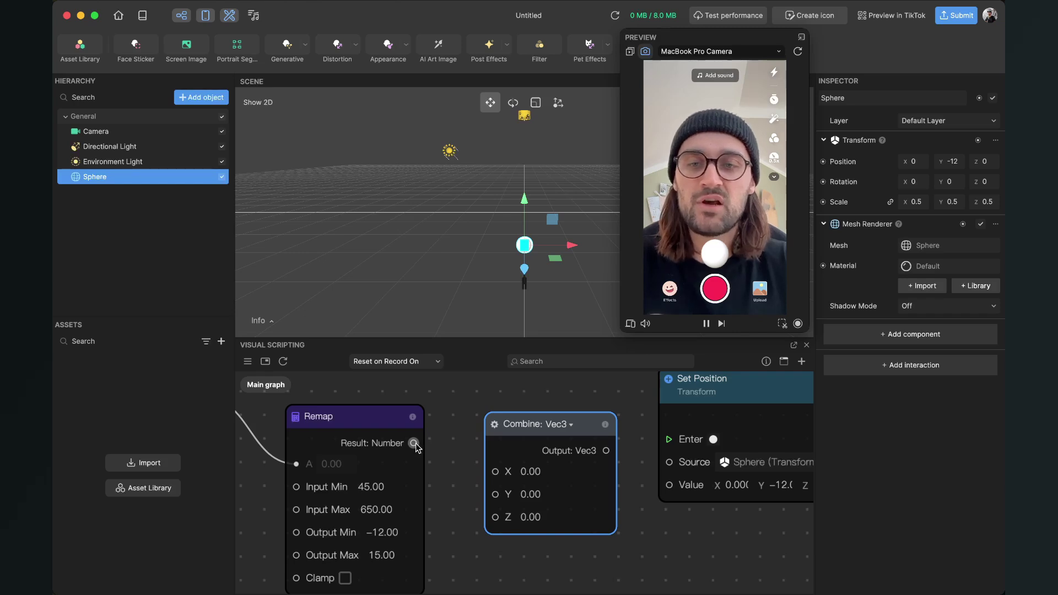
Connect Remap's Result to the Combine node's Y input and the Combine output to Set Position's Value
drag(413, 444, 495, 494)
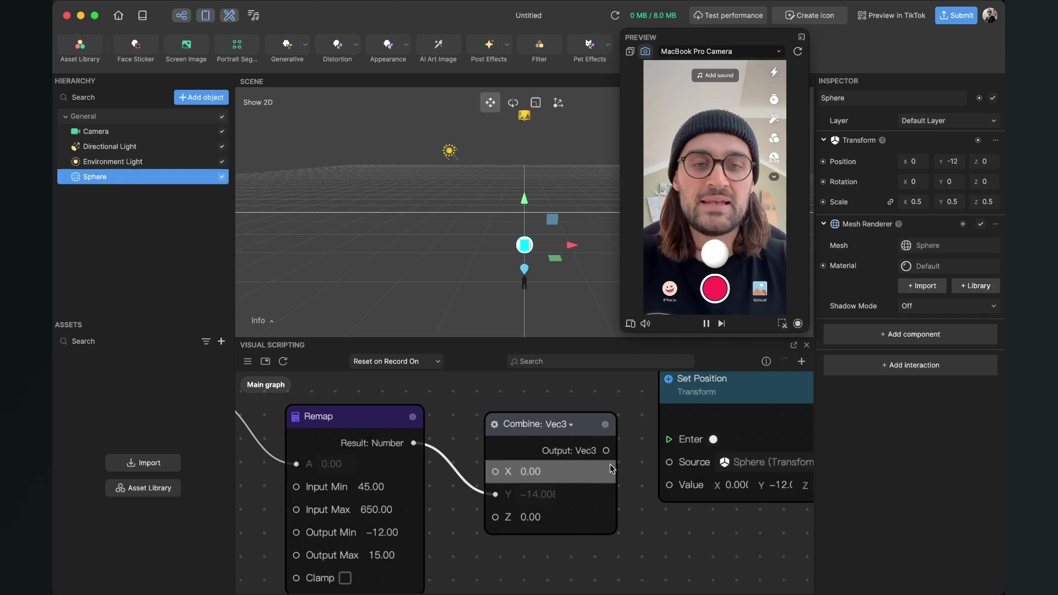
scroll(606, 463, down, 3)
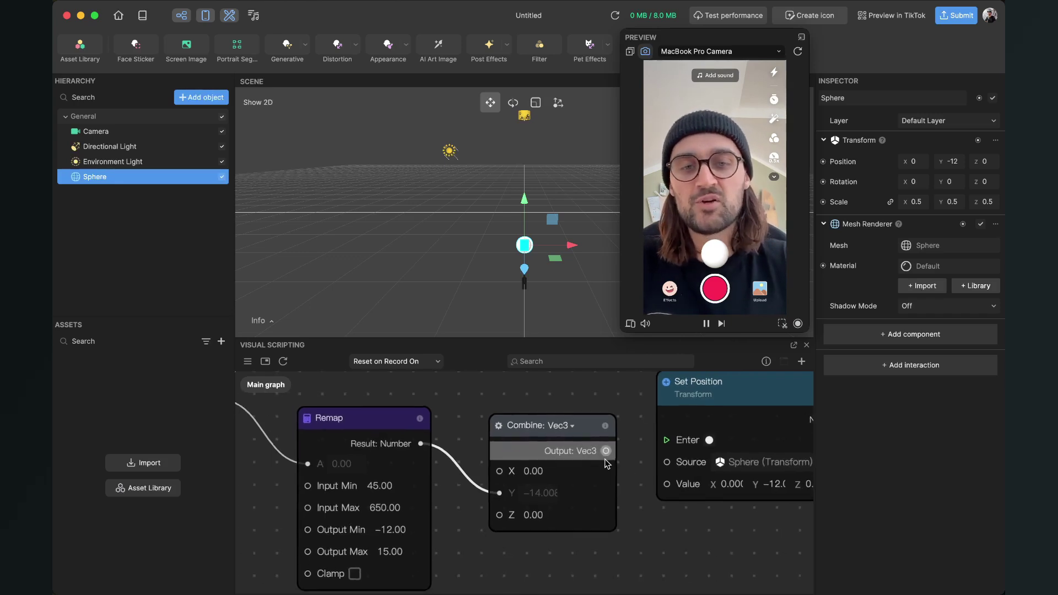
drag(607, 451, 654, 453)
scroll(659, 484, down, 3)
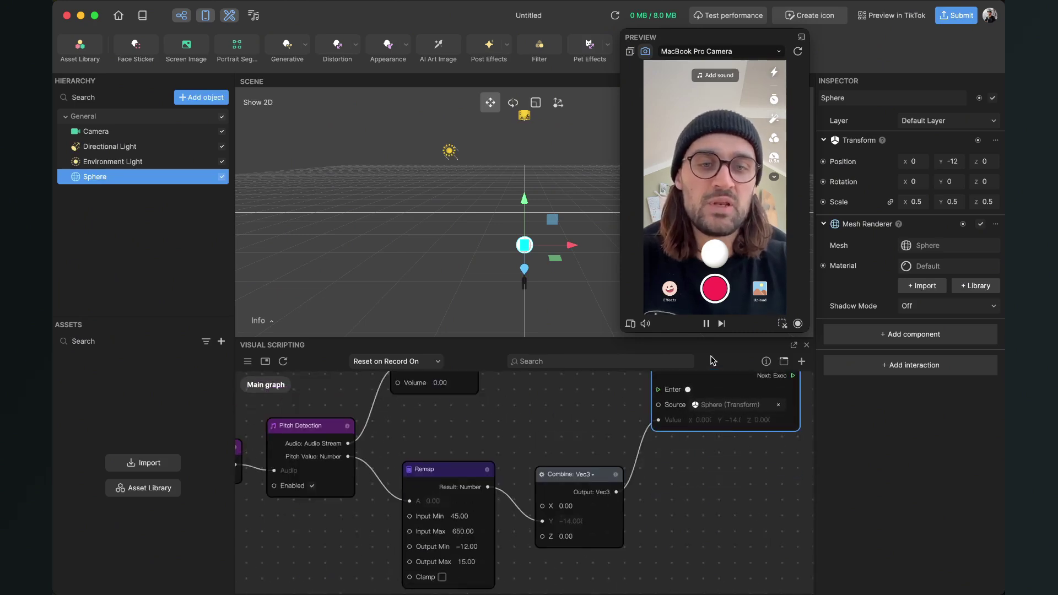
Move the Update node between the Speaker and Set Position nodes and connect its Next output to Set Position's Enter input
scroll(654, 474, up, 5)
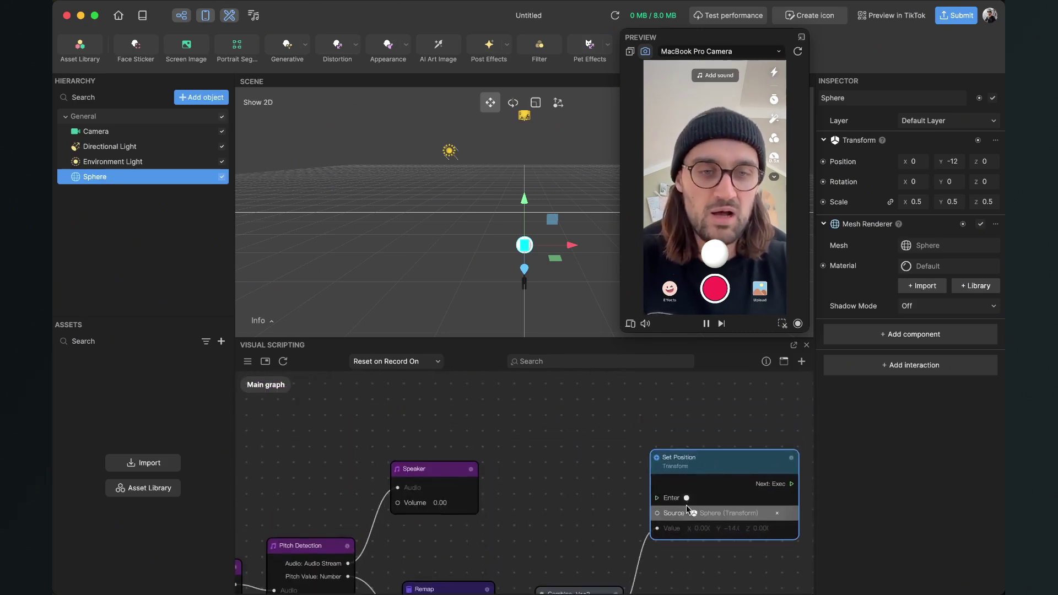
scroll(595, 502, down, 1)
click(594, 503)
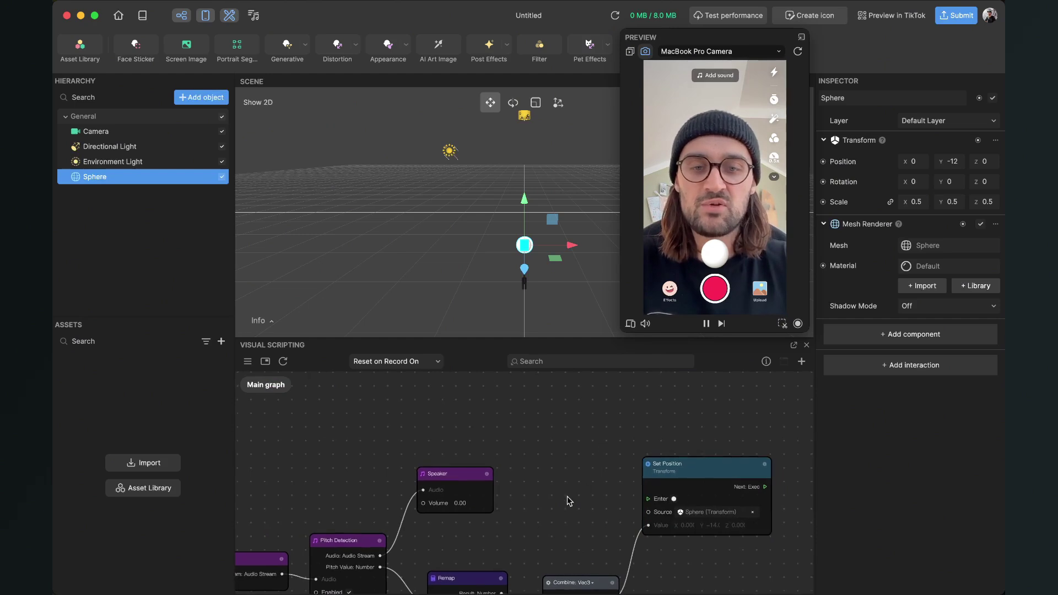
scroll(567, 499, down, 3)
scroll(510, 455, down, 1)
scroll(511, 455, left, 6)
scroll(511, 456, down, 2)
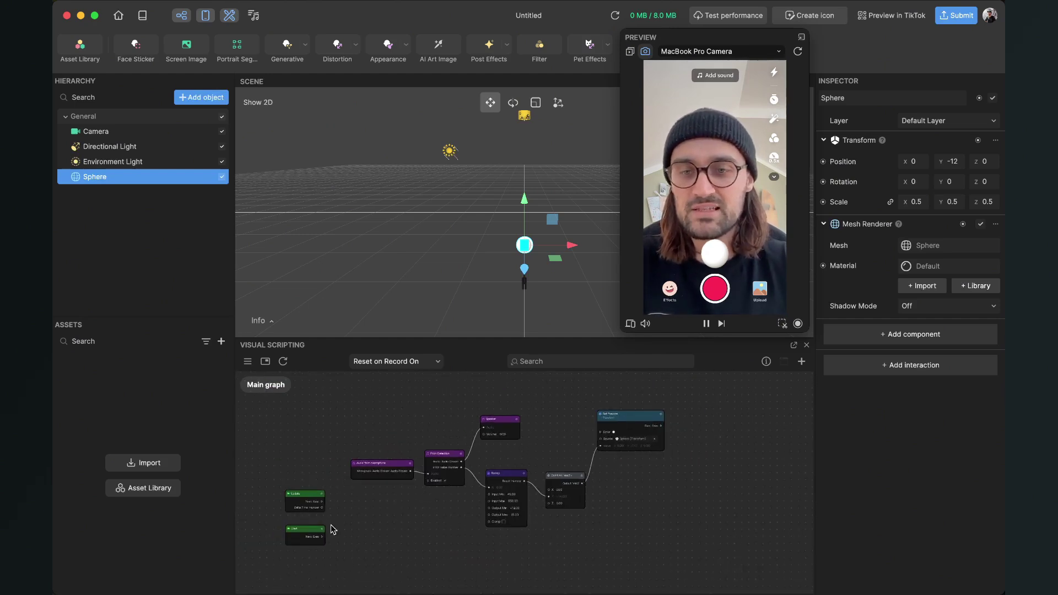
drag(306, 481, 755, 391)
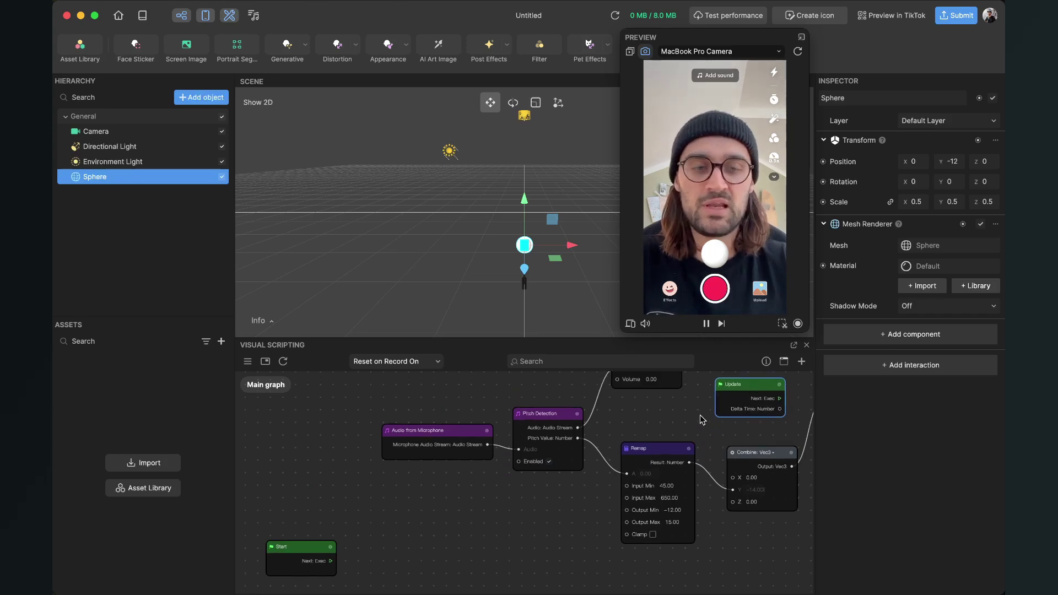
scroll(702, 420, right, 5)
scroll(606, 435, up, 3)
drag(549, 435, 549, 396)
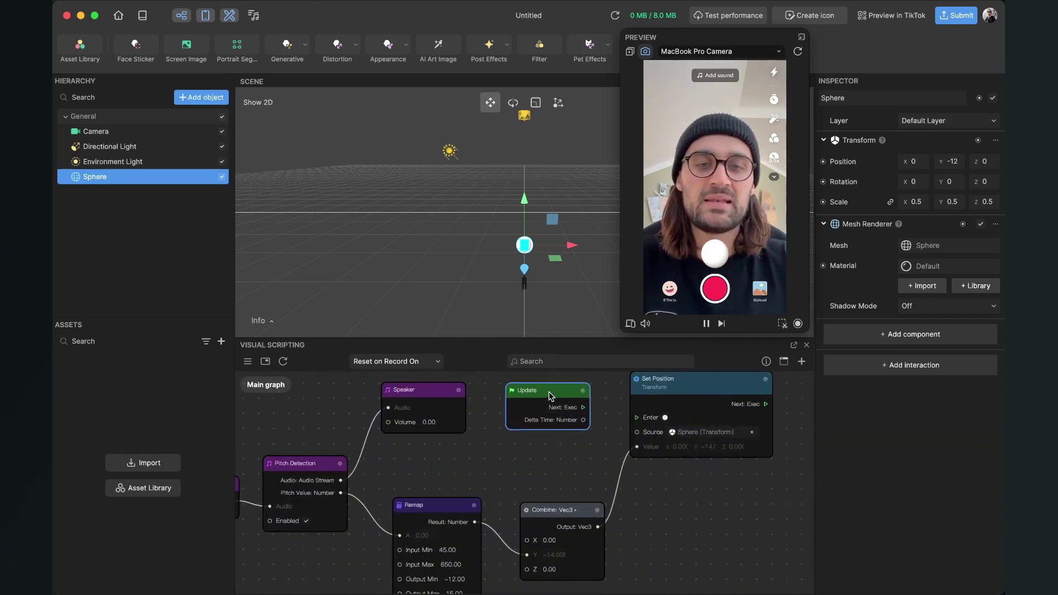
scroll(576, 409, up, 1)
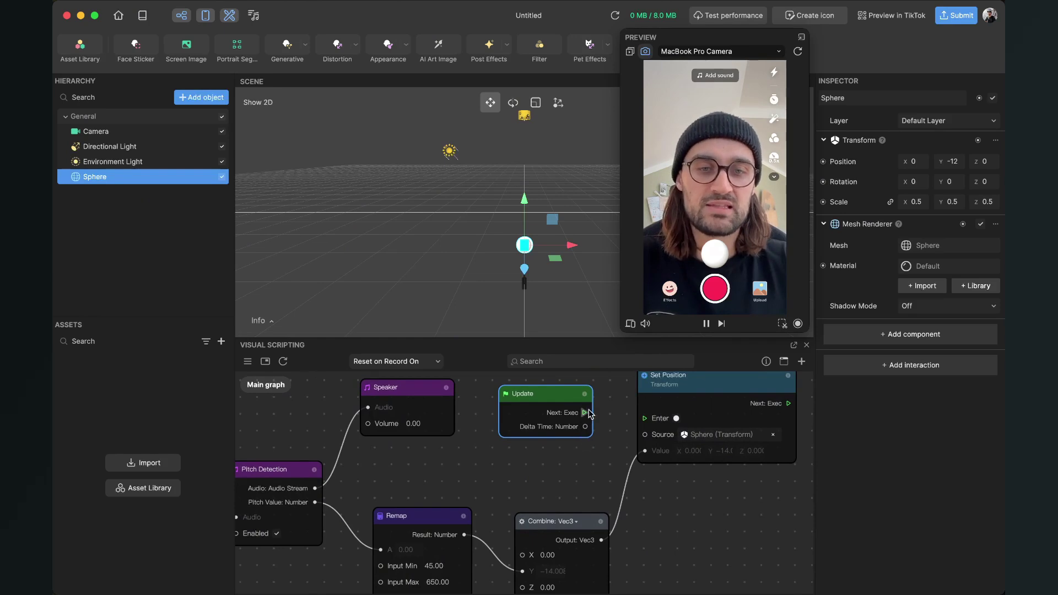
drag(589, 412, 634, 424)
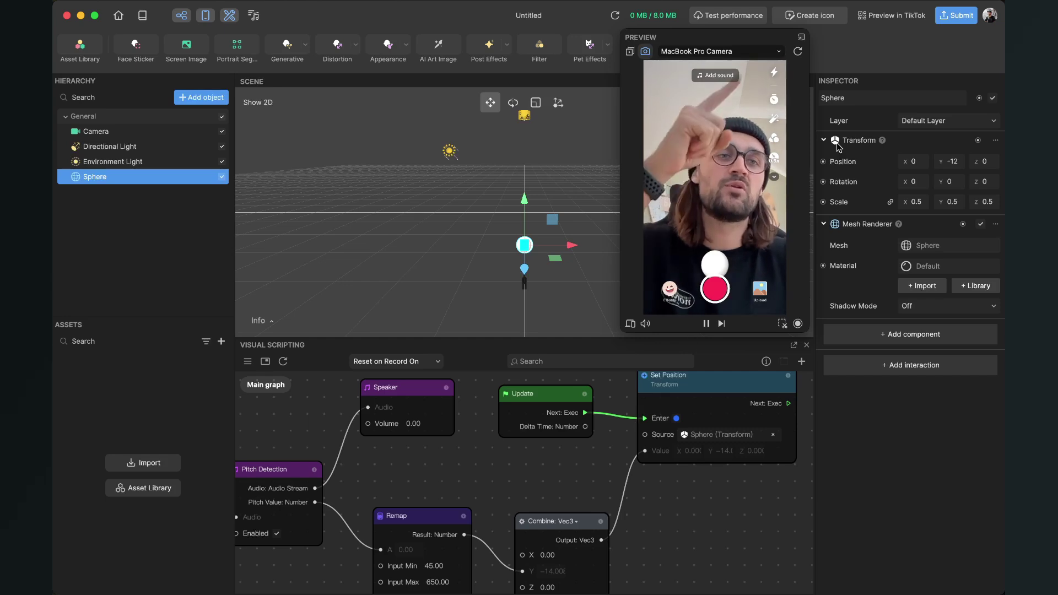
Show the QR code for previewing the effect in TikTok, and close it again
click(898, 17)
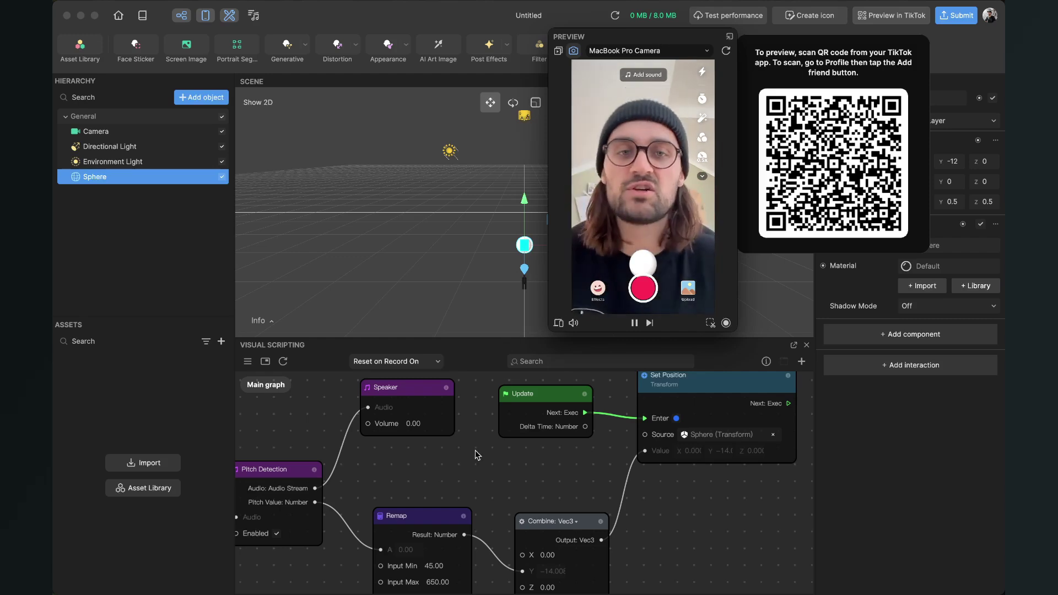
scroll(475, 481, down, 5)
click(393, 392)
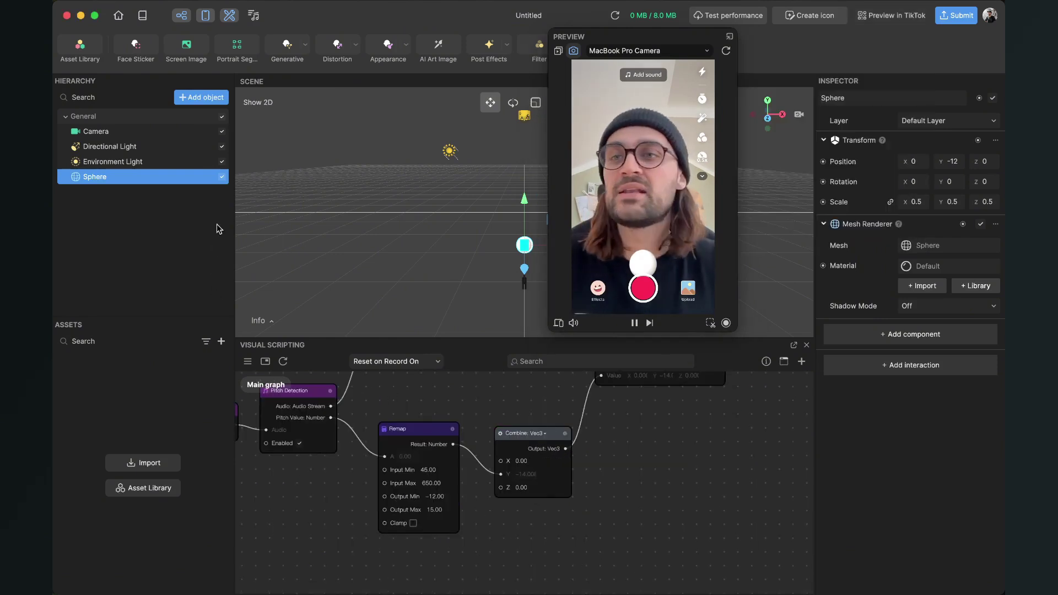
Add a 3D Text object to the scene
click(205, 99)
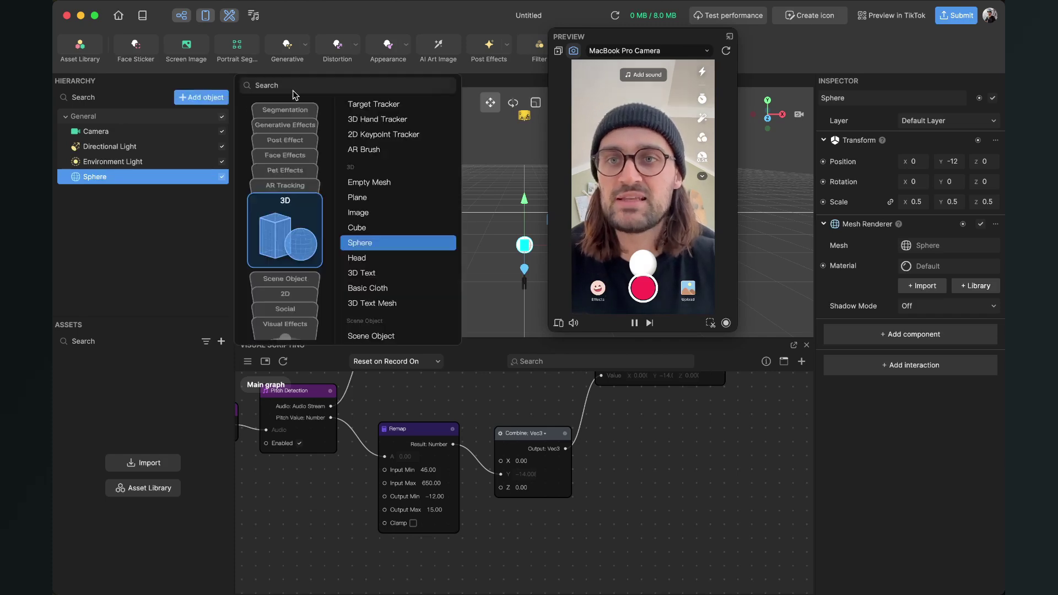
scroll(286, 231, up, 3)
scroll(299, 220, up, 2)
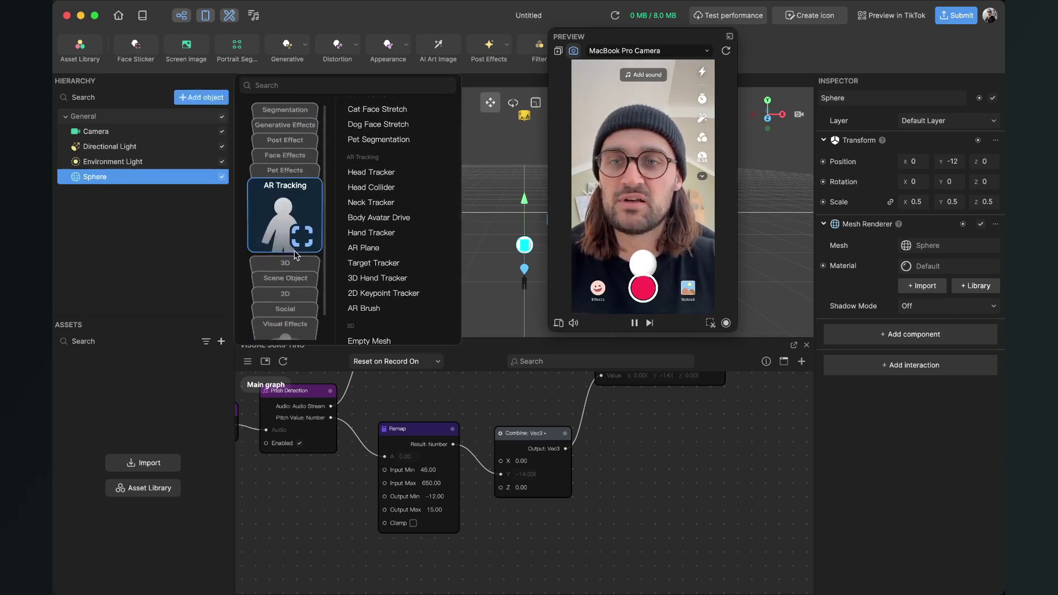
scroll(364, 248, down, 4)
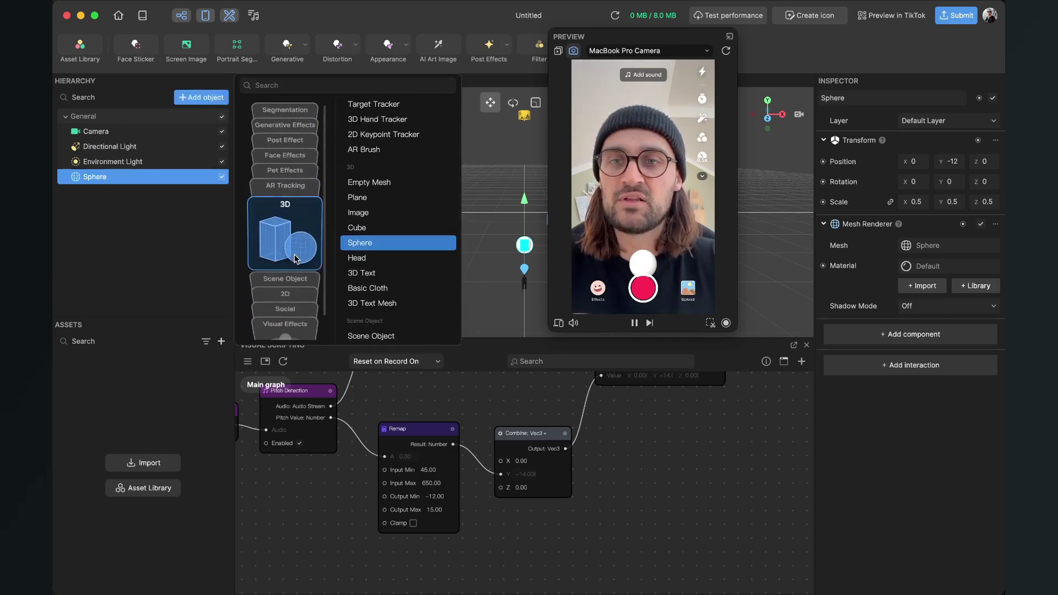
click(362, 274)
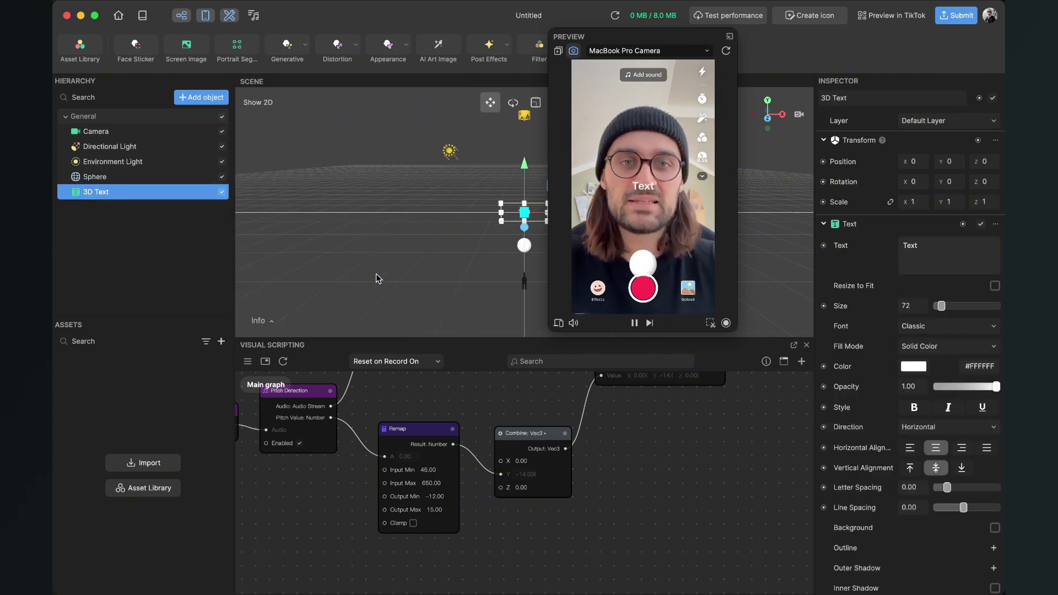
Add a Set Text node for the 3D Text object's text and place it below the Combine node
click(824, 245)
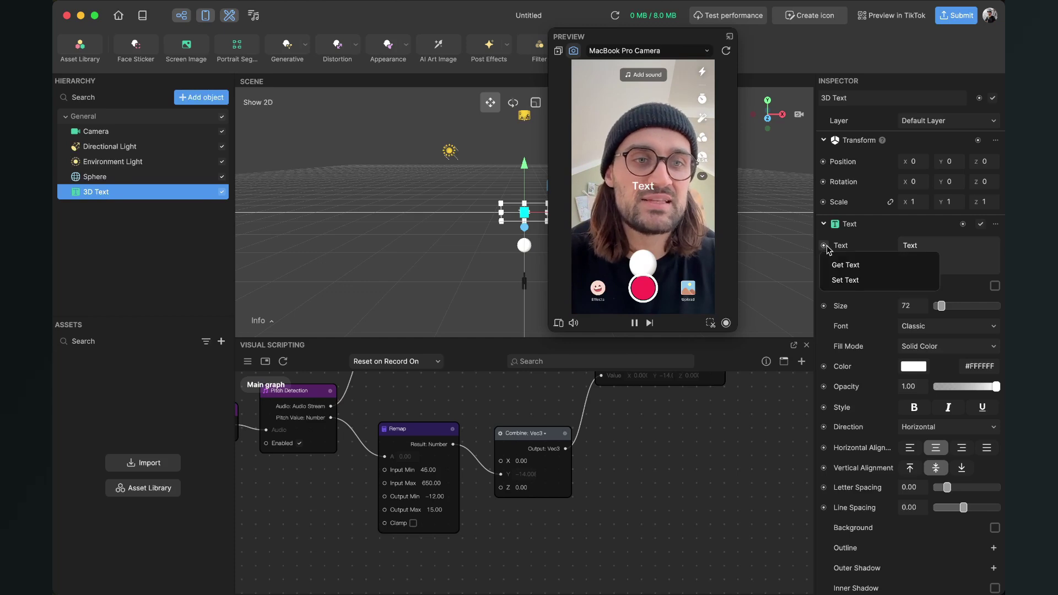
click(846, 280)
drag(603, 500, 684, 507)
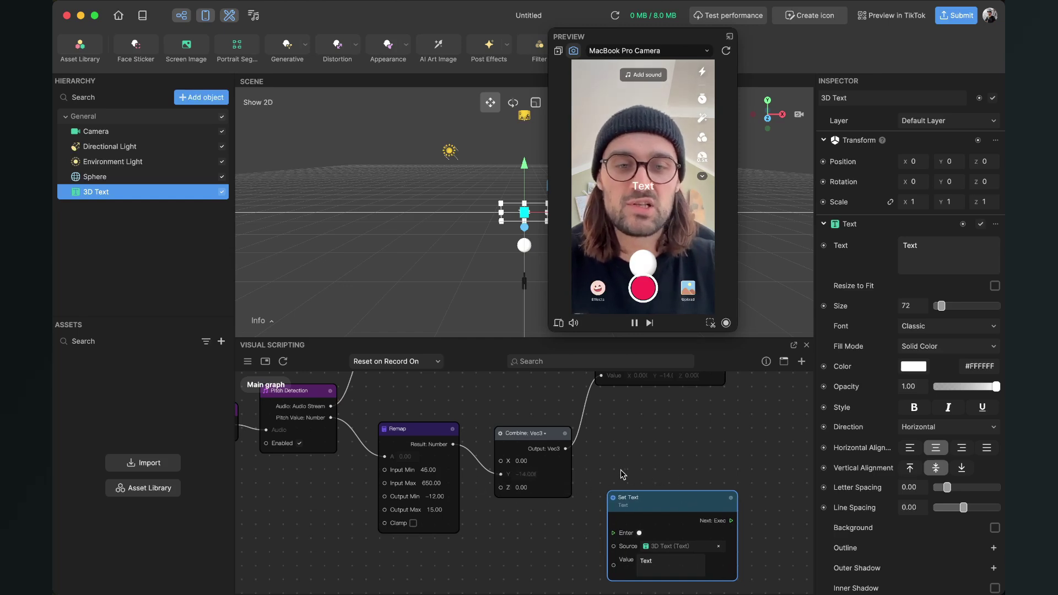
scroll(621, 474, left, 2)
drag(670, 491, 601, 508)
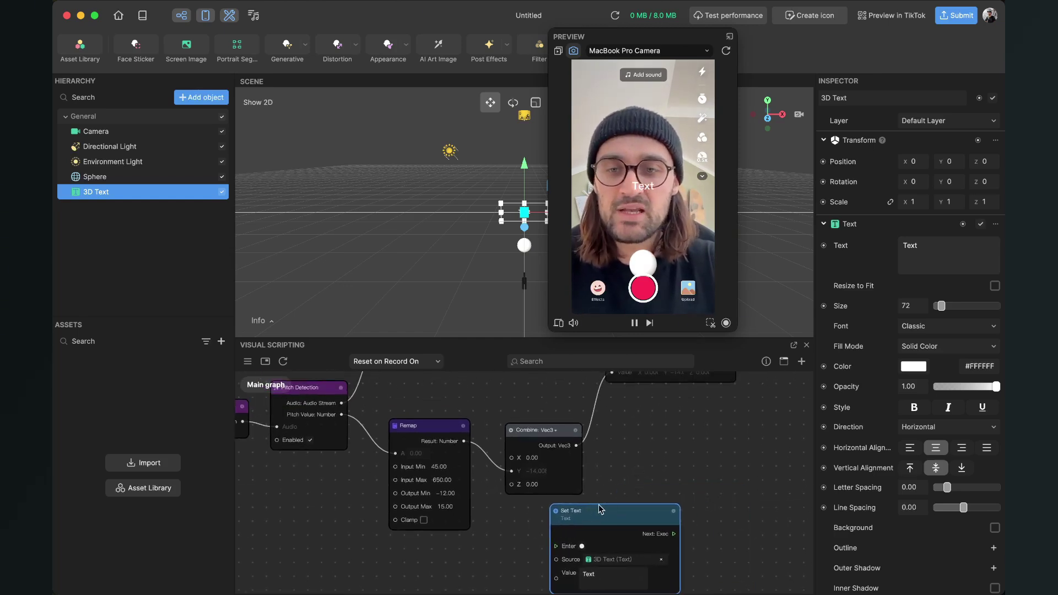
Connect Pitch Detection's Pitch Value output to Set Text's Value input and place the Data Convert node below the Remap node
scroll(771, 435, down, 2)
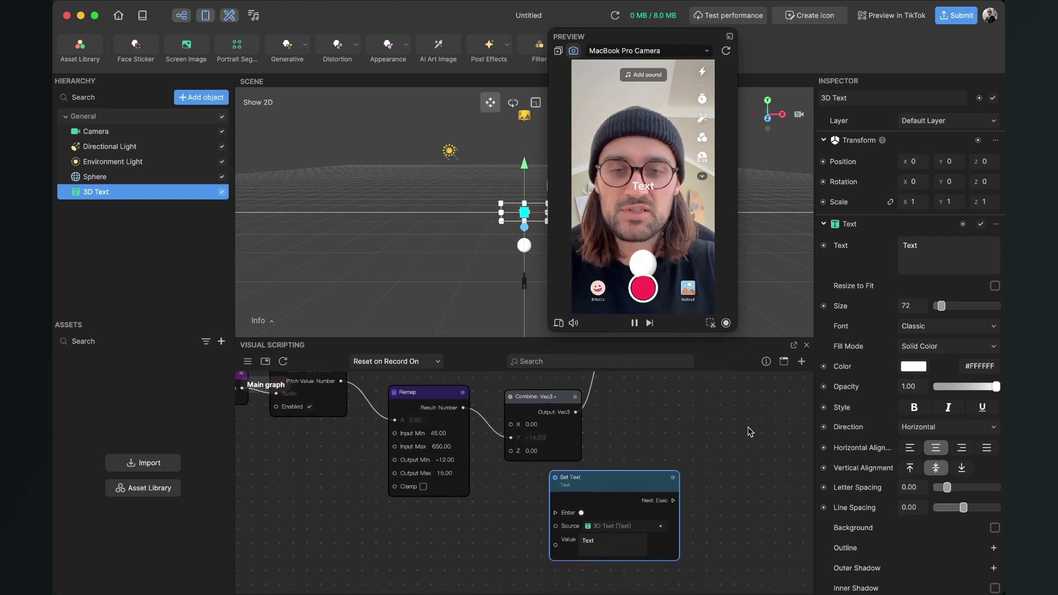
drag(342, 400, 343, 404)
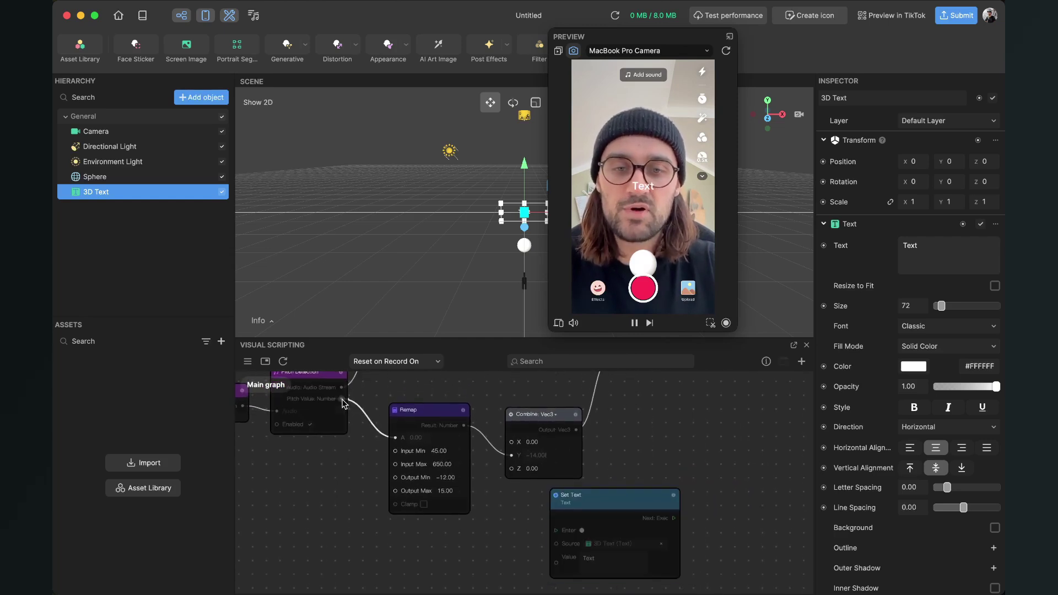
drag(408, 557, 555, 537)
drag(488, 583, 450, 505)
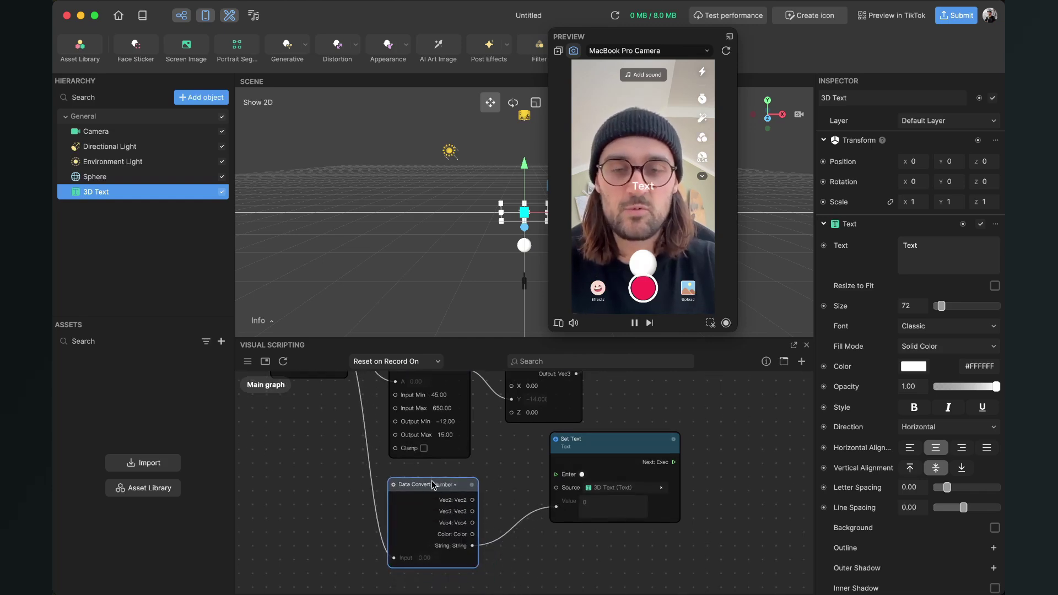
Move the Set Text node to the right of the Set Position node and connect Set Position's Next output to its Enter input
drag(331, 474, 365, 541)
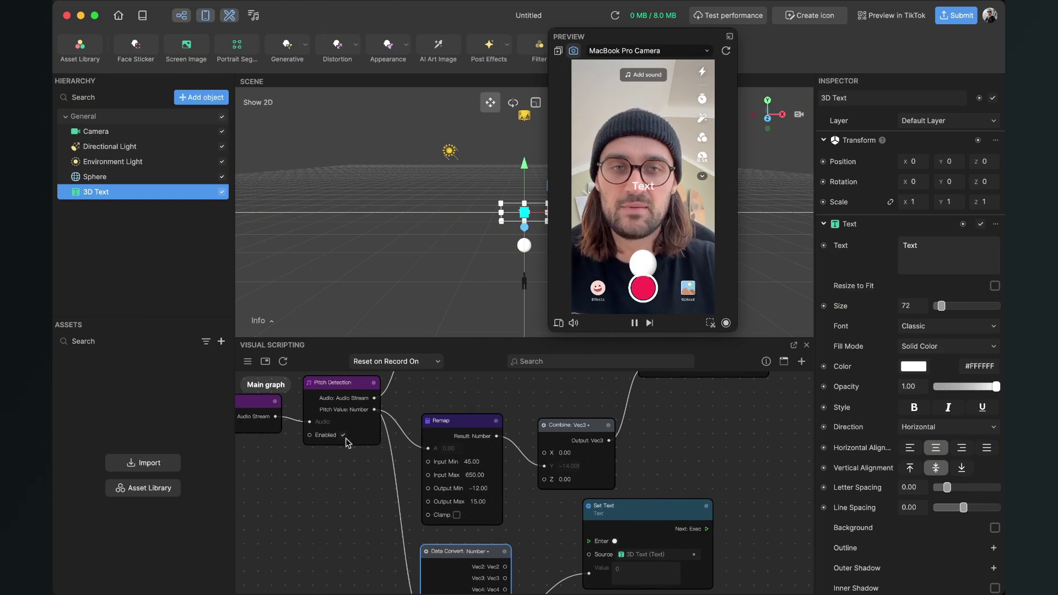
scroll(349, 491, down, 5)
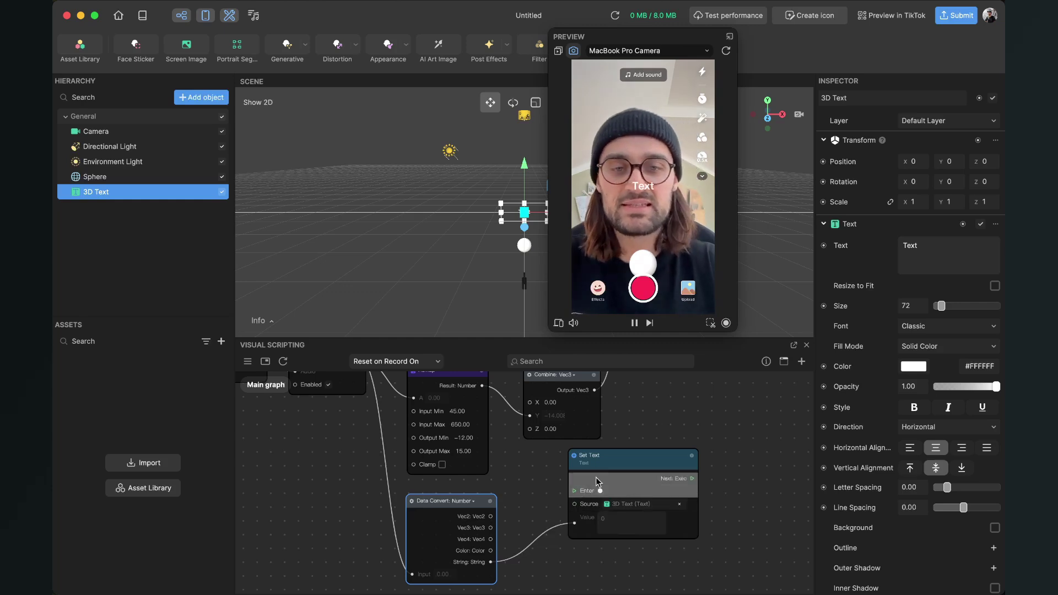
drag(602, 465, 753, 428)
drag(690, 422, 551, 468)
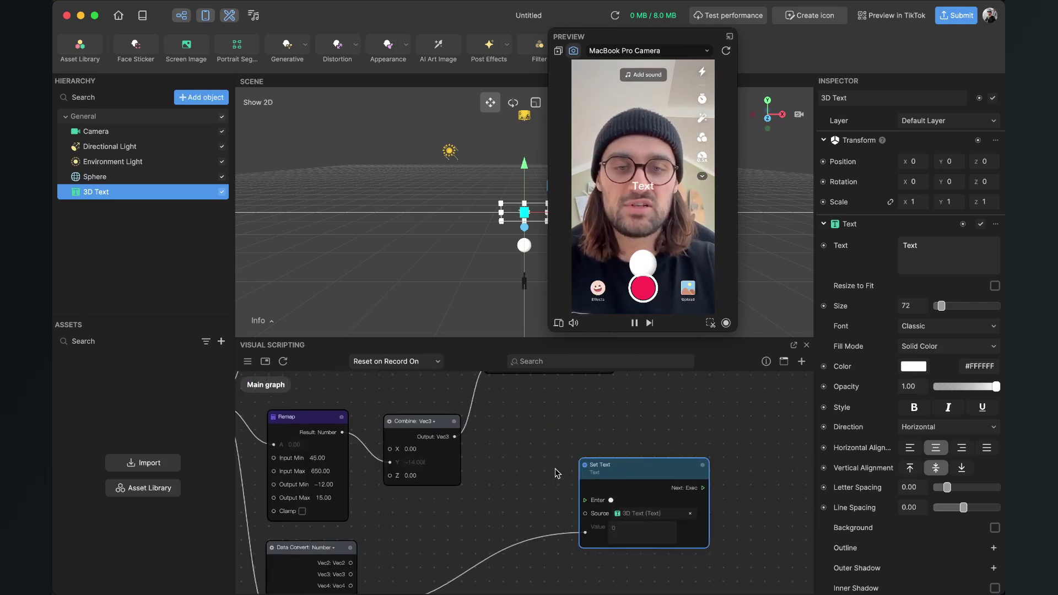
drag(623, 476, 724, 392)
drag(656, 428, 517, 523)
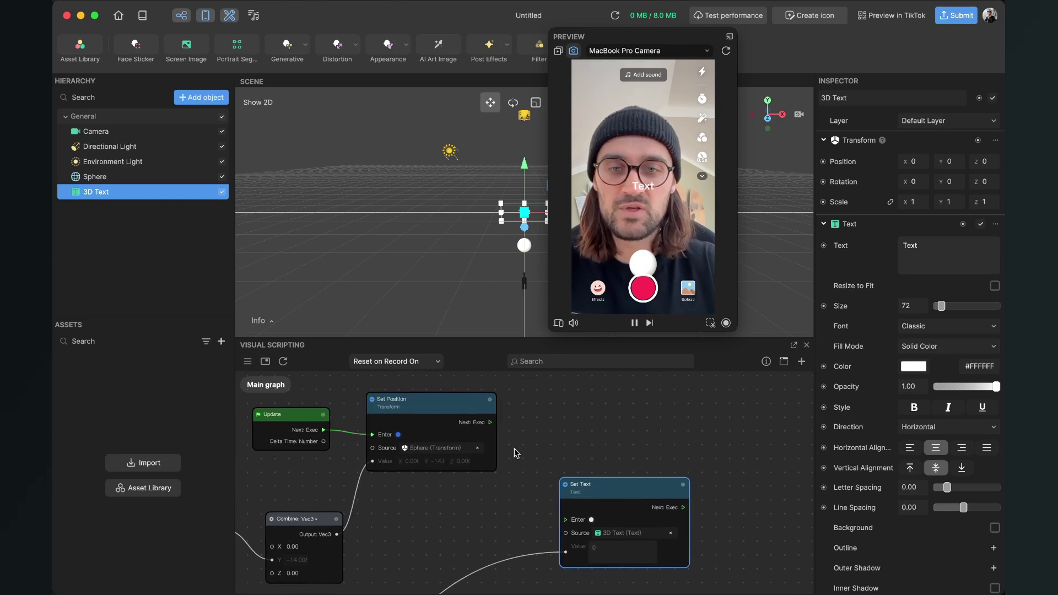
click(489, 420)
drag(489, 421, 565, 520)
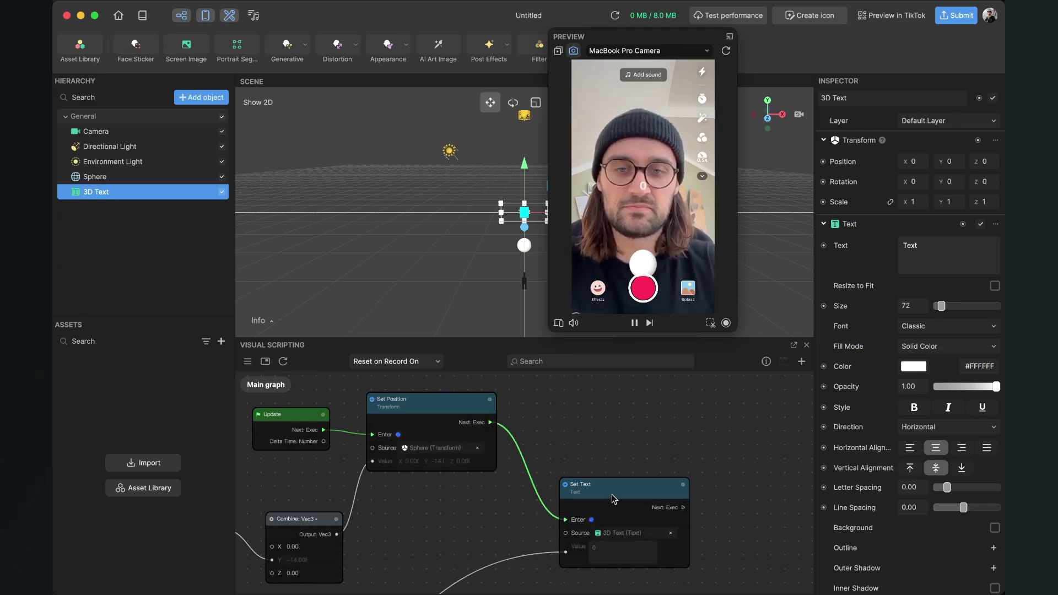
drag(612, 494, 632, 453)
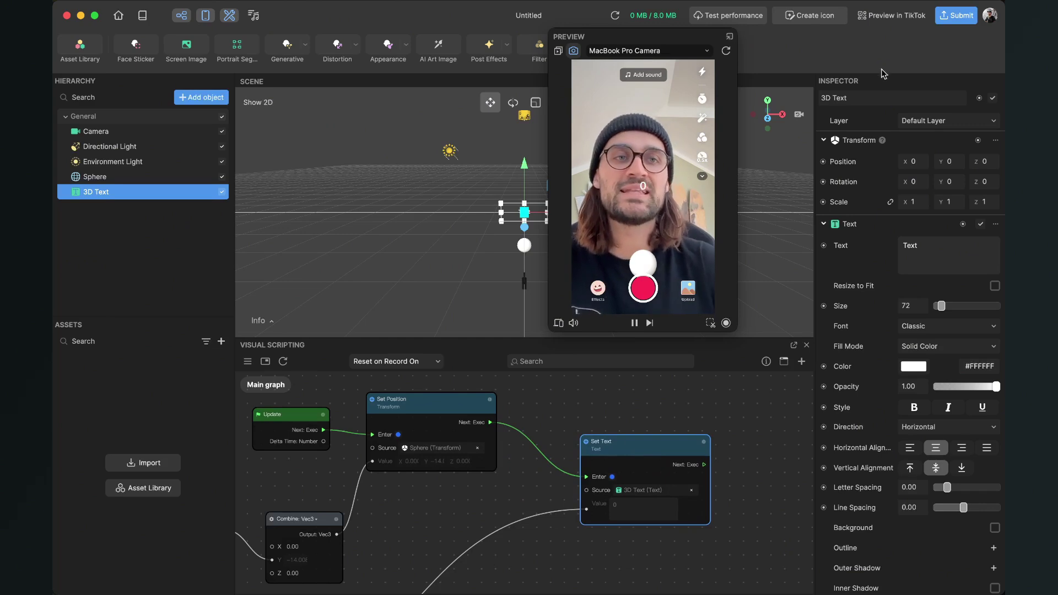
Show the QR code to test the updated effect in TikTok
click(904, 15)
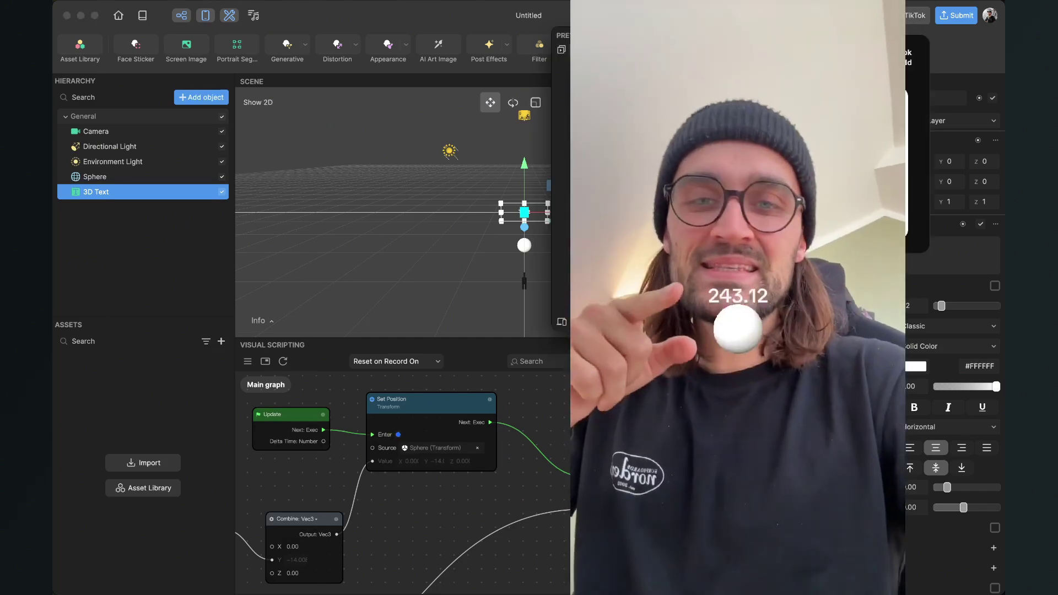